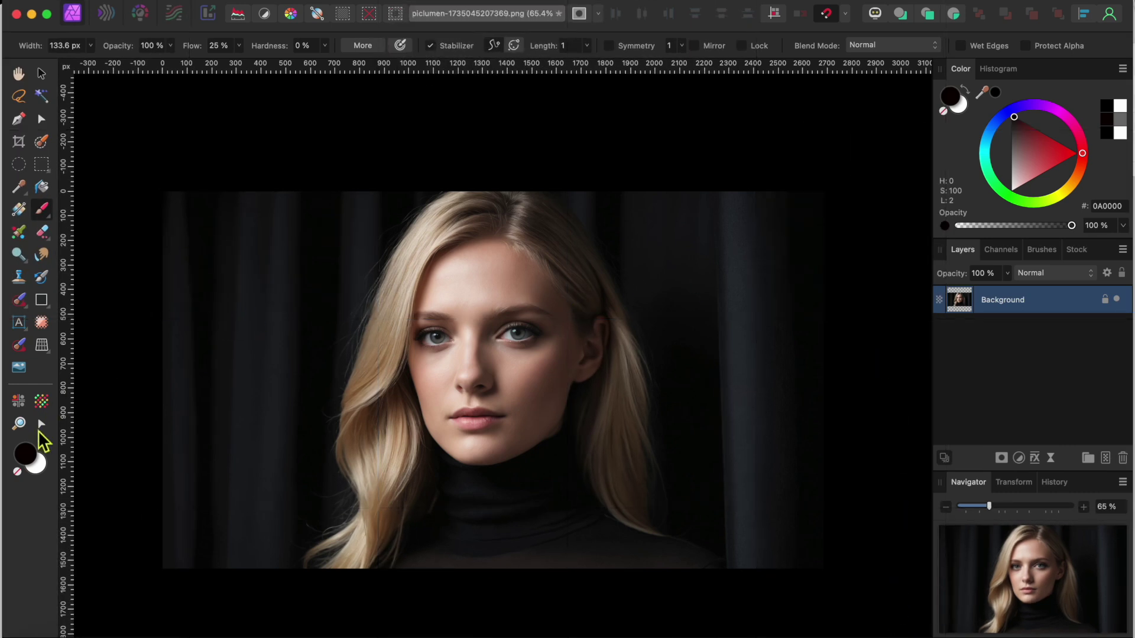
Step: Select the Rectangle Tool with a white fill colour
click(48, 302)
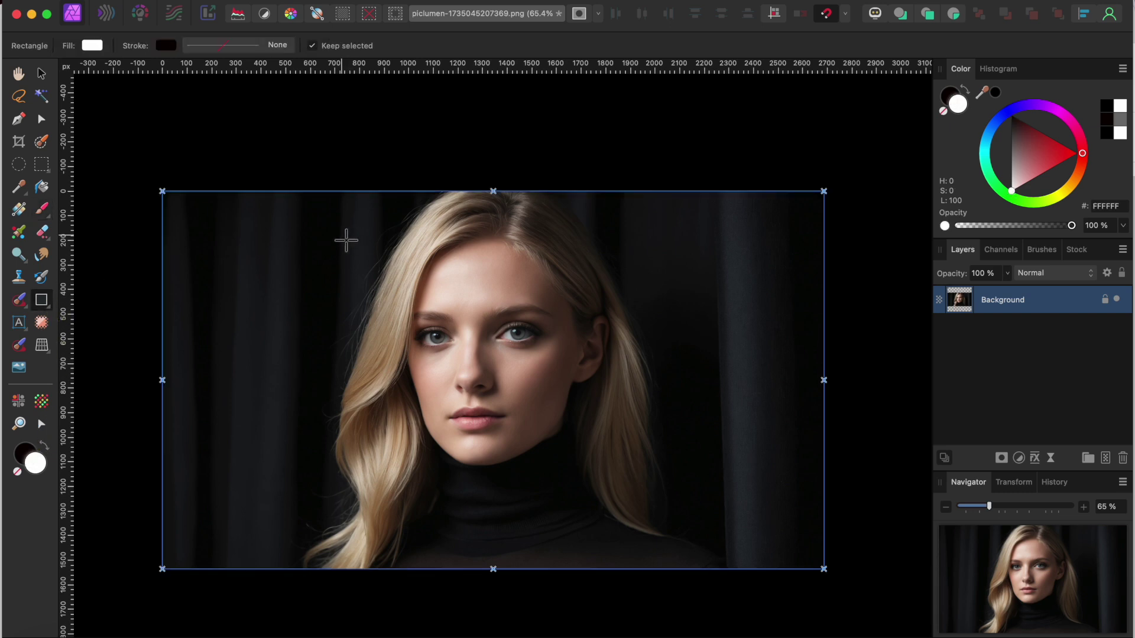
Step: Draw a white bar across the forehead and Alt-drag copies into three evenly spaced bars
drag(317, 249, 681, 287)
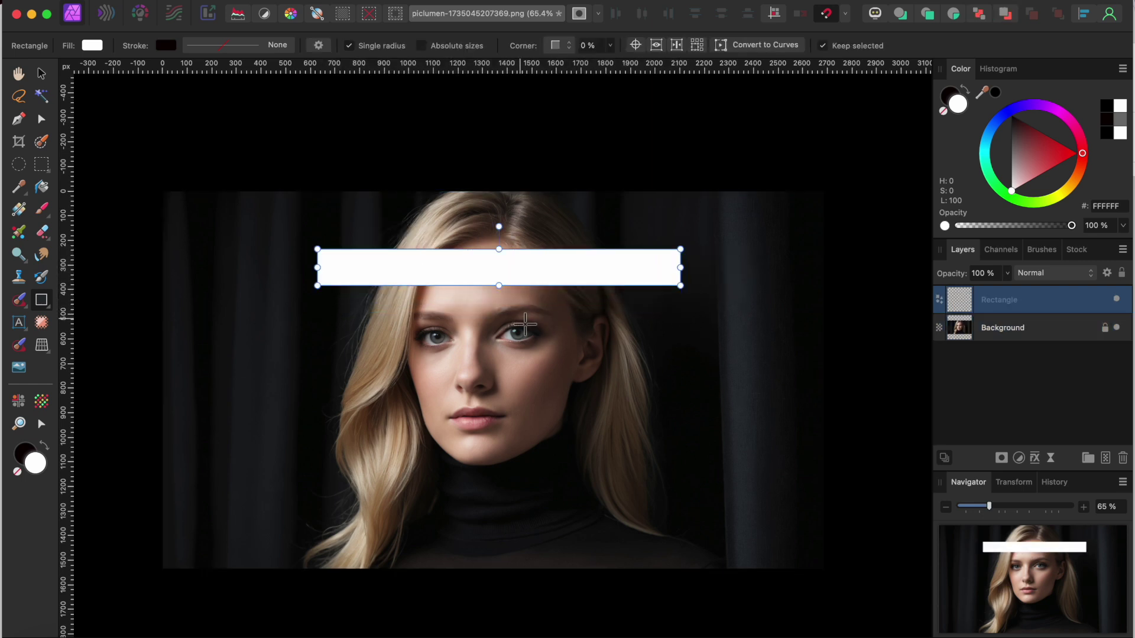
drag(517, 273, 519, 316)
click(41, 73)
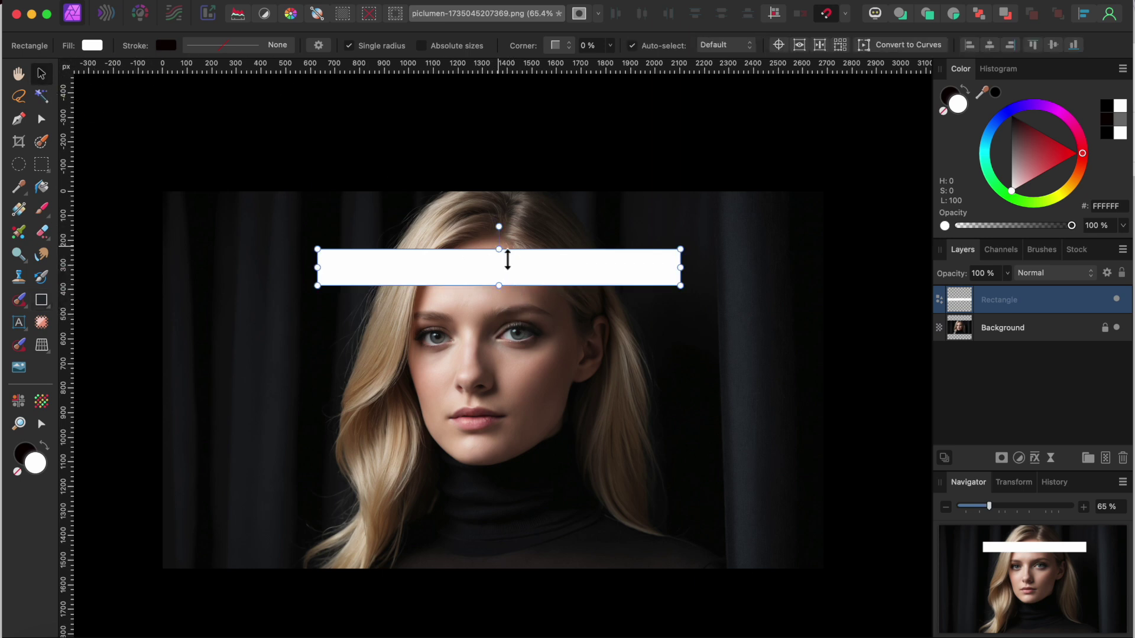
drag(513, 269, 515, 366)
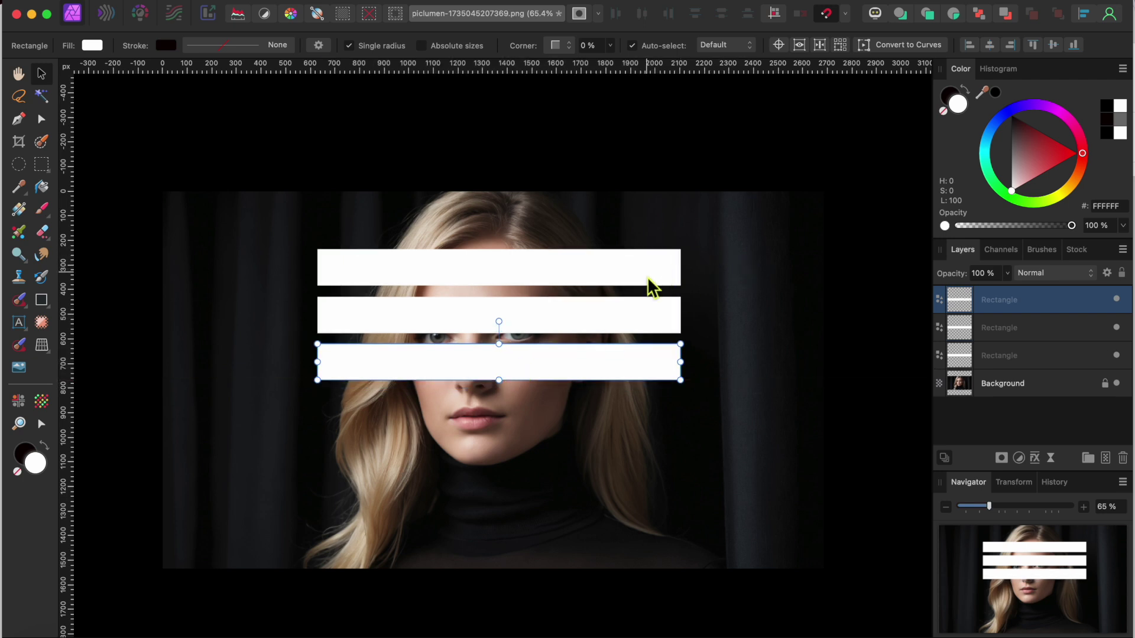
shift+click(588, 321)
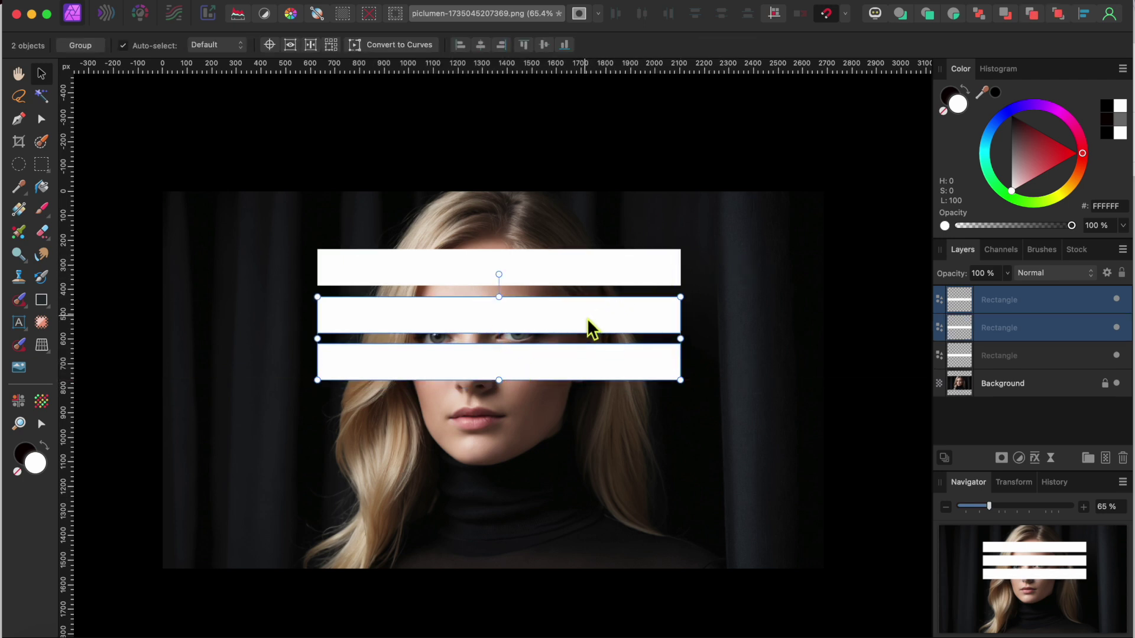
Step: Group the three selected white bars and rasterize the group into one Pixel layer
shift+click(590, 273)
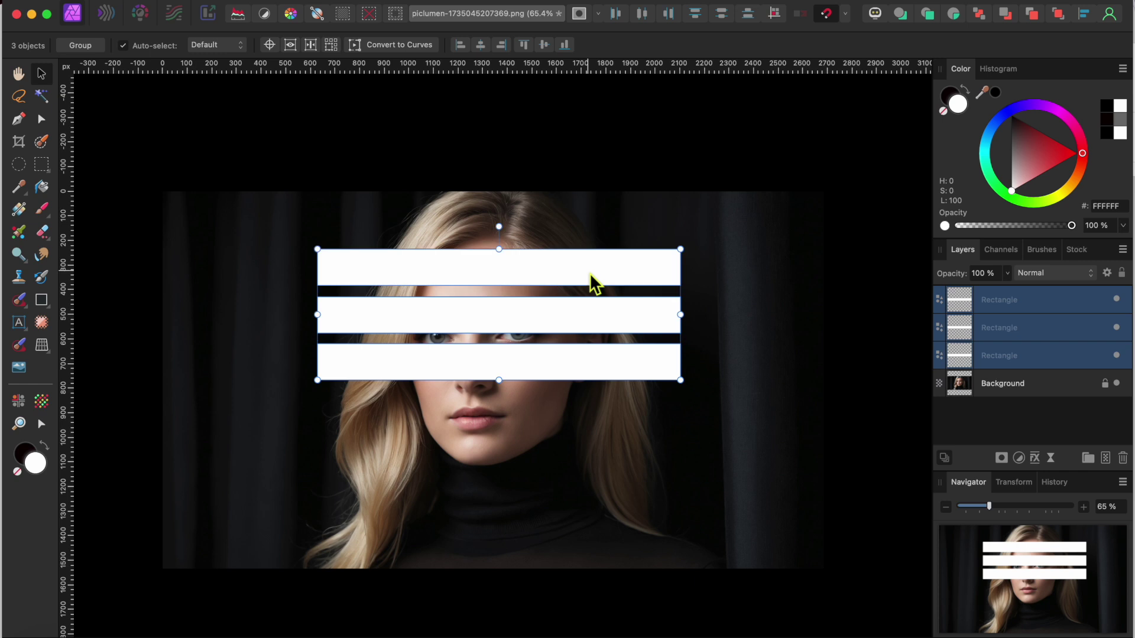
right_click(590, 271)
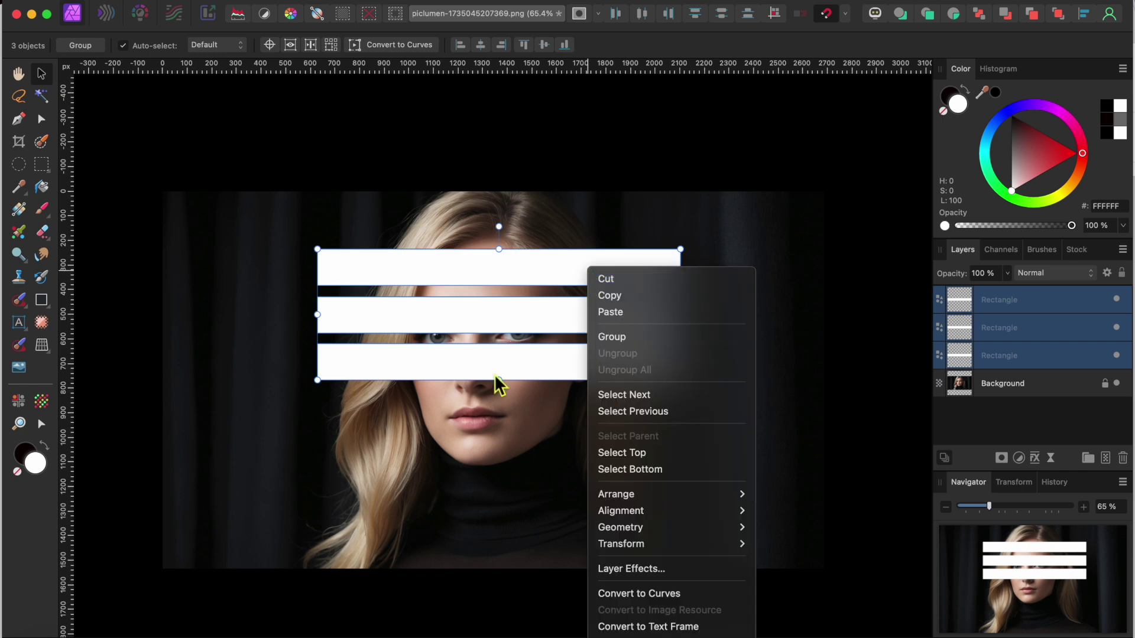
click(633, 341)
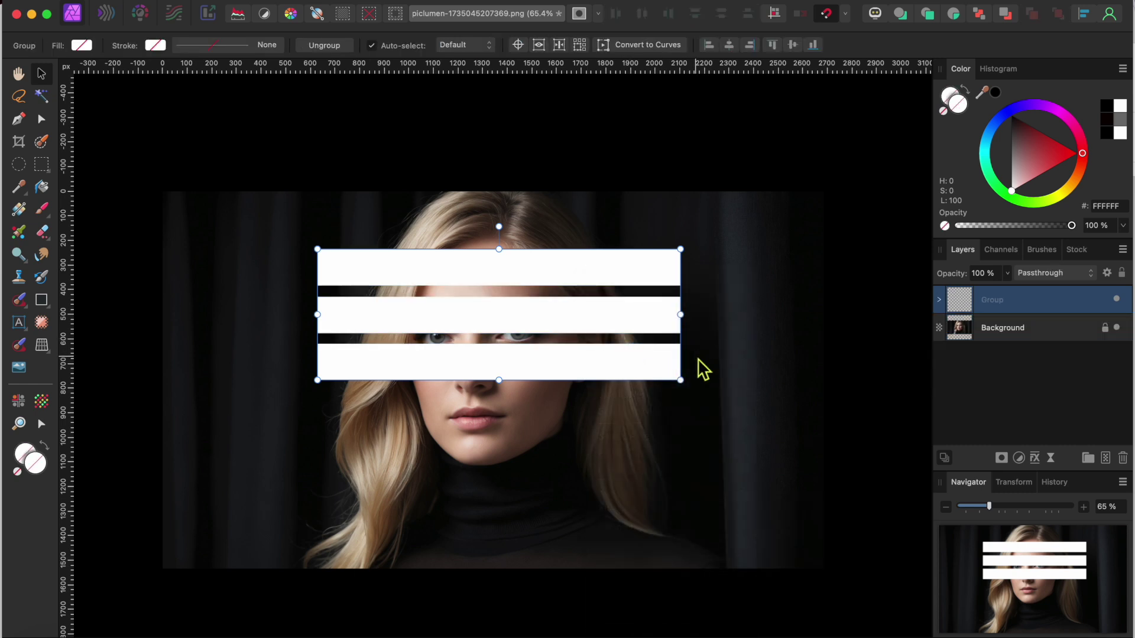
right_click(639, 361)
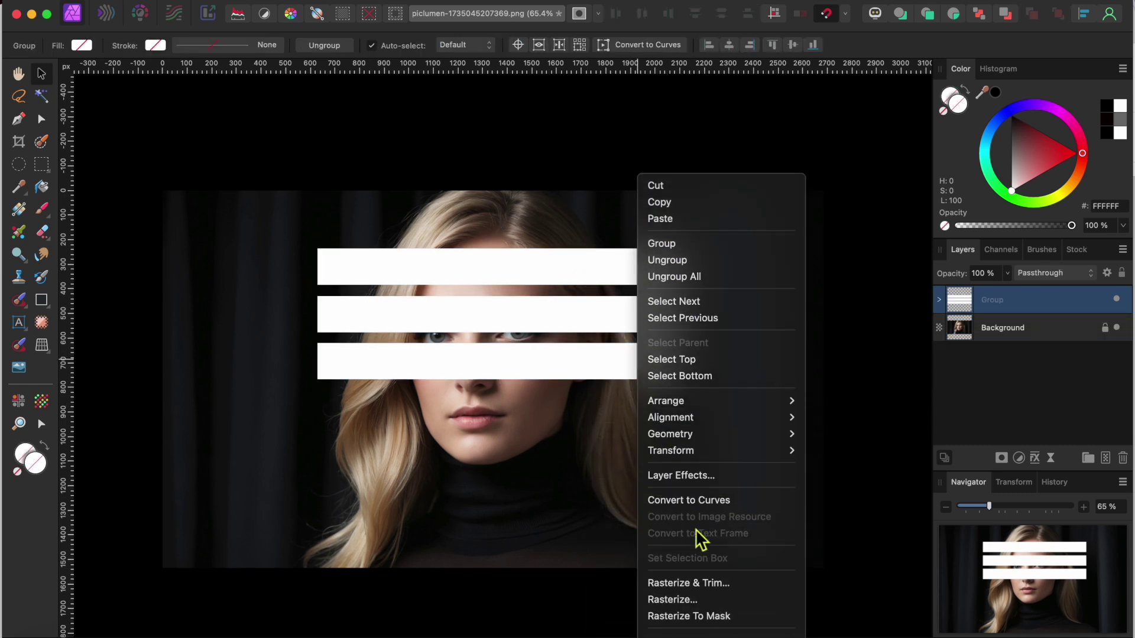
scroll(700, 539, down, 2)
click(672, 583)
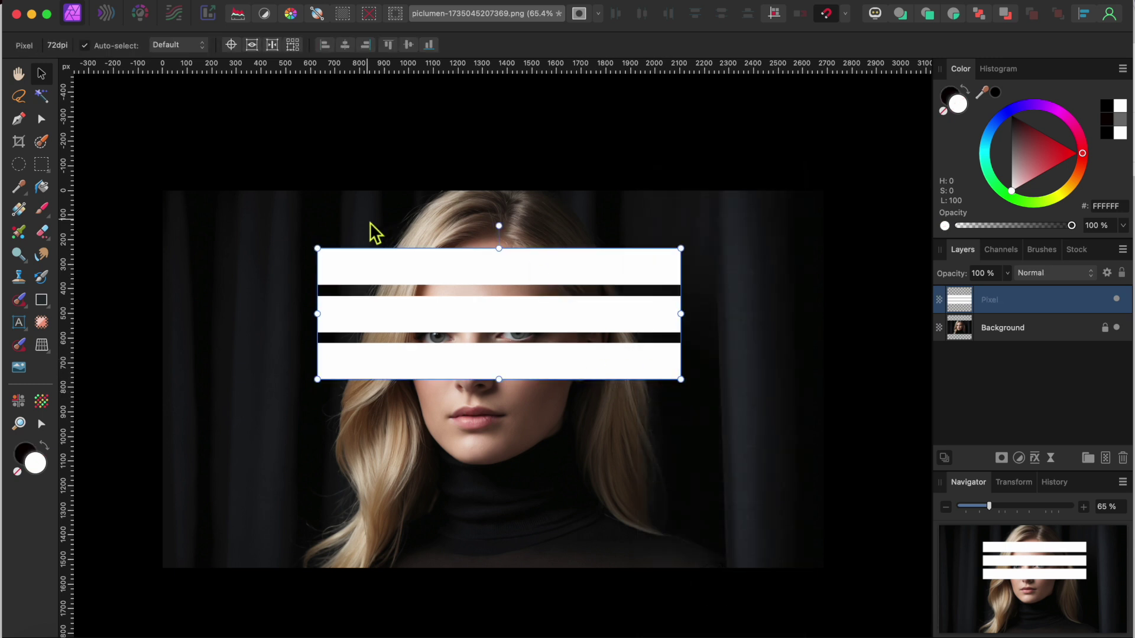
Step: Perspective-warp the stripes' four corners into a fan from a narrow upper-left point, then apply
click(45, 347)
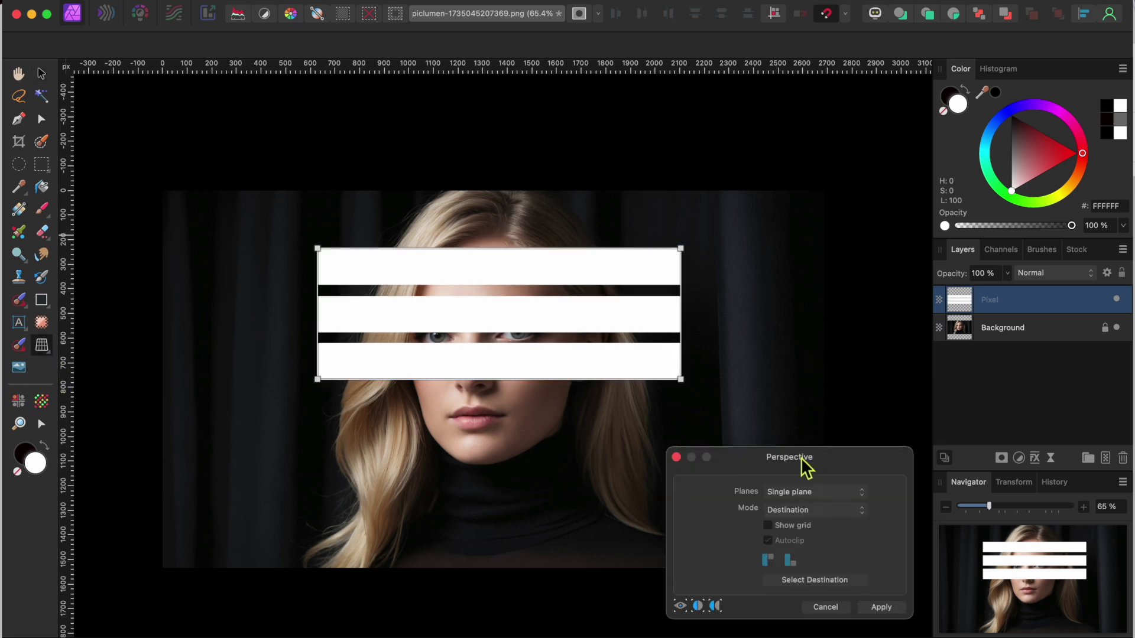
drag(842, 455, 993, 448)
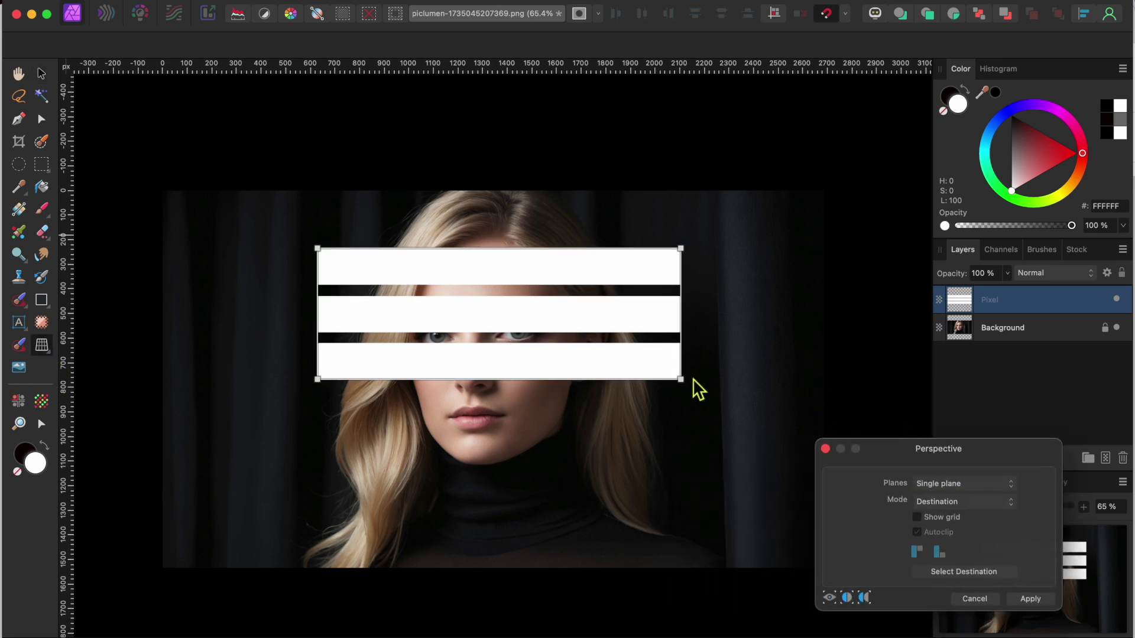
drag(685, 385, 728, 526)
drag(683, 248, 723, 318)
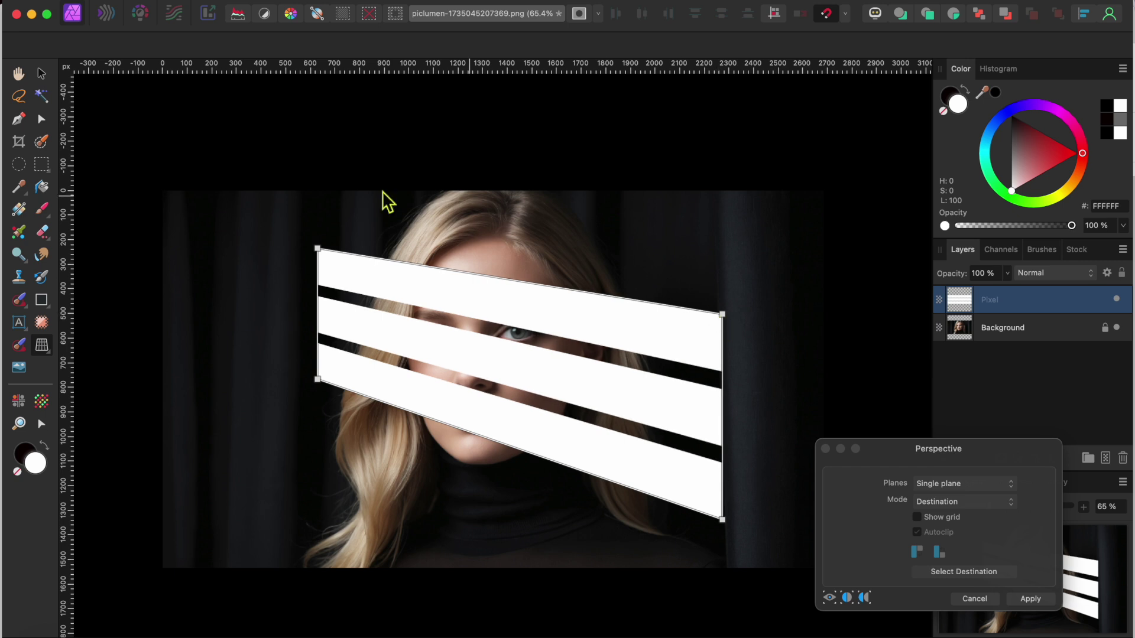
drag(317, 250, 298, 208)
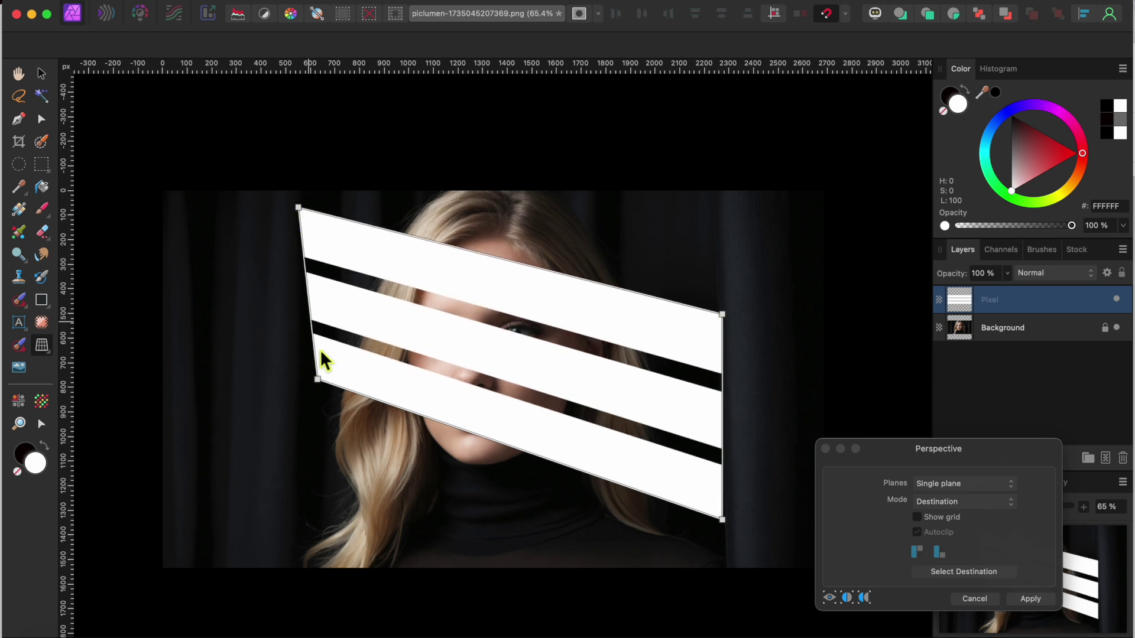
drag(318, 380, 282, 258)
drag(303, 212, 293, 235)
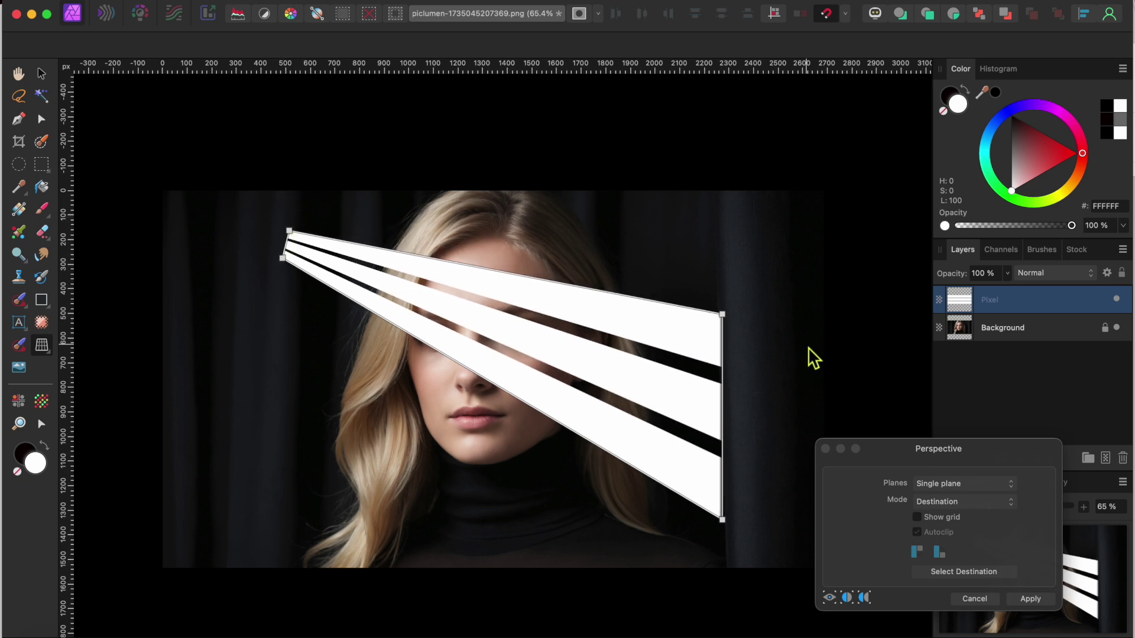
click(1040, 603)
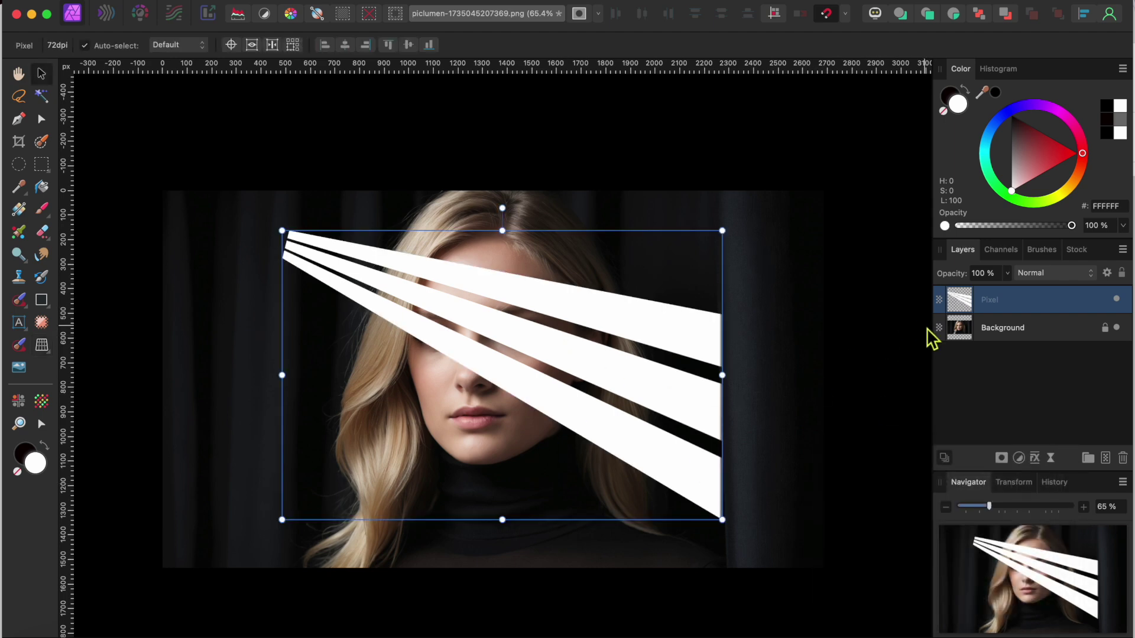
Step: Load the beam layer as a selection with Selection from Layer and hide the white Pixel layer
scroll(747, 408, up, 3)
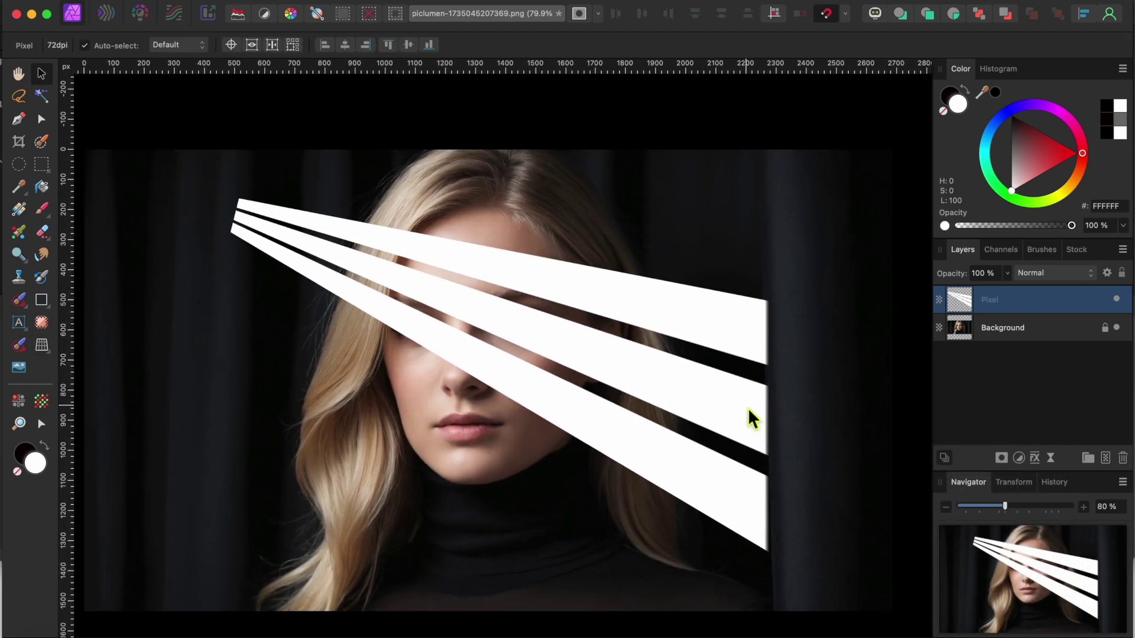
scroll(747, 408, down, 1)
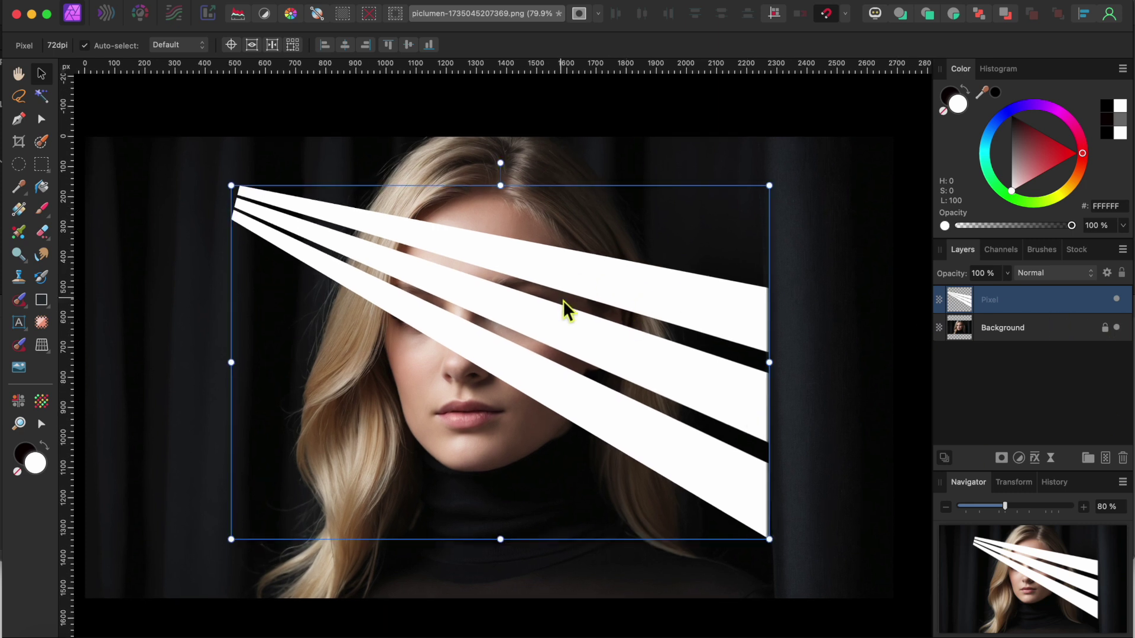
click(366, 1)
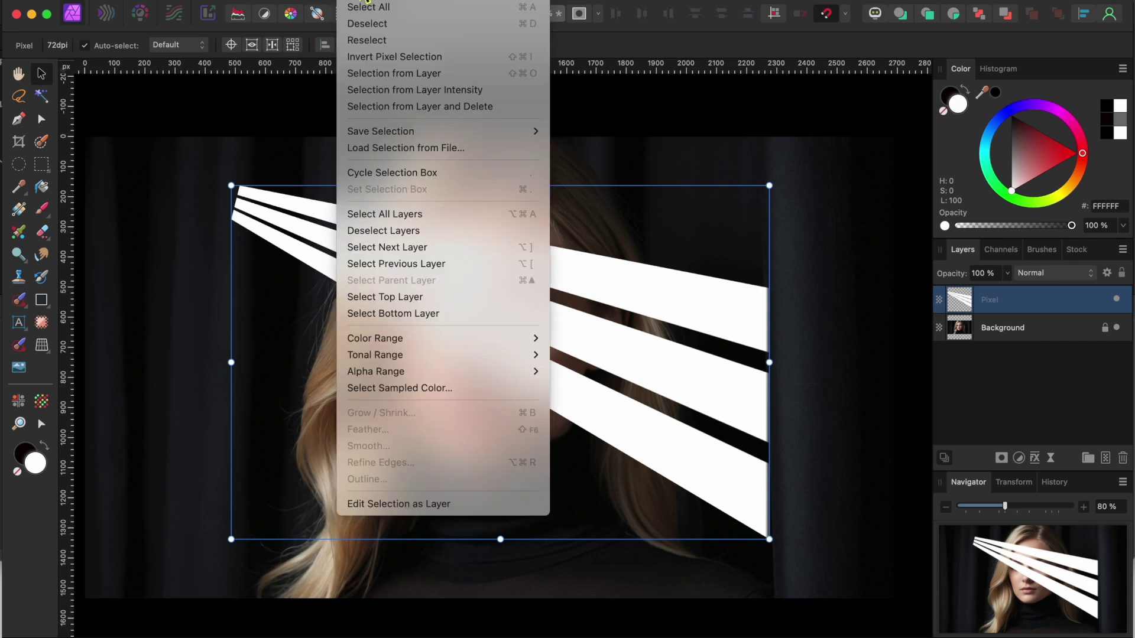
click(397, 78)
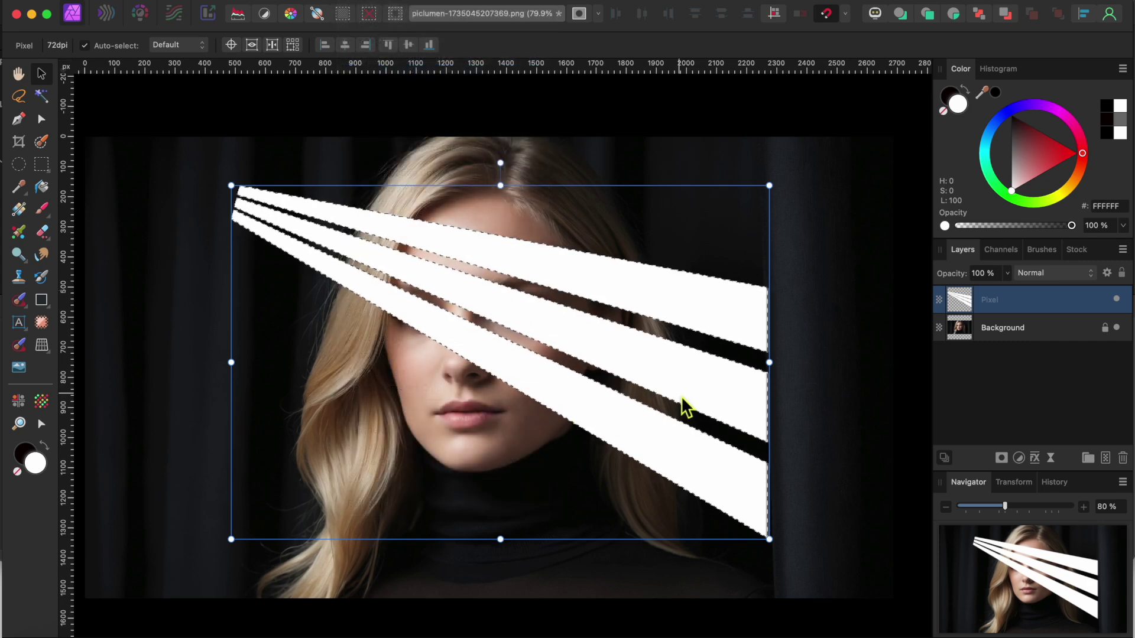
click(1117, 299)
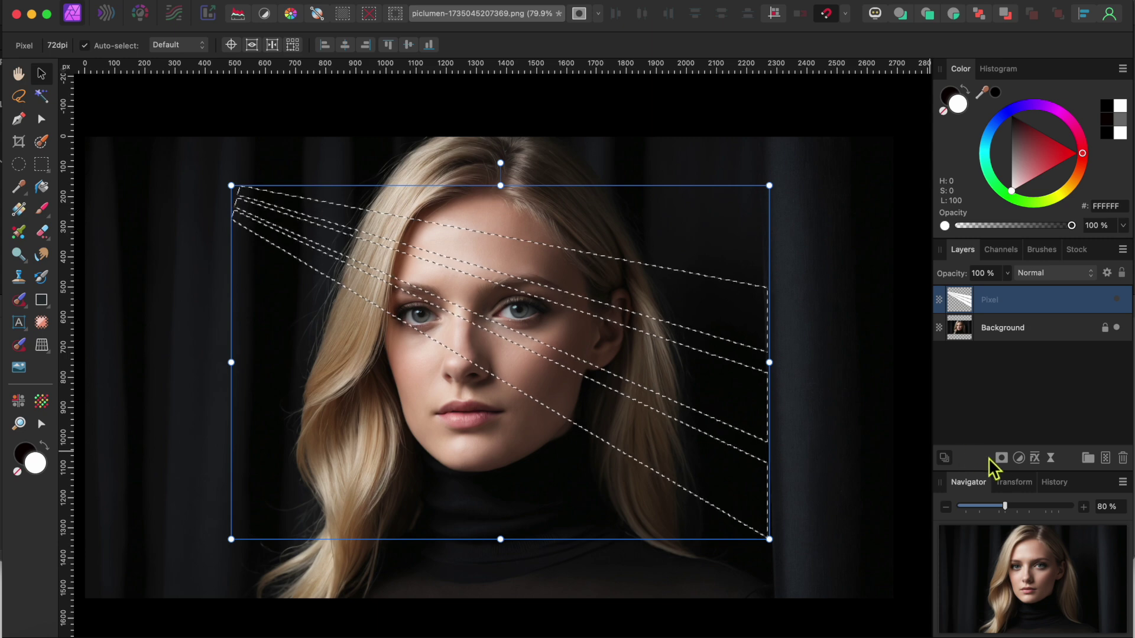
Step: Add a Curves adjustment on the beam selection and lift the curve's midpoint to brighten it
click(1019, 459)
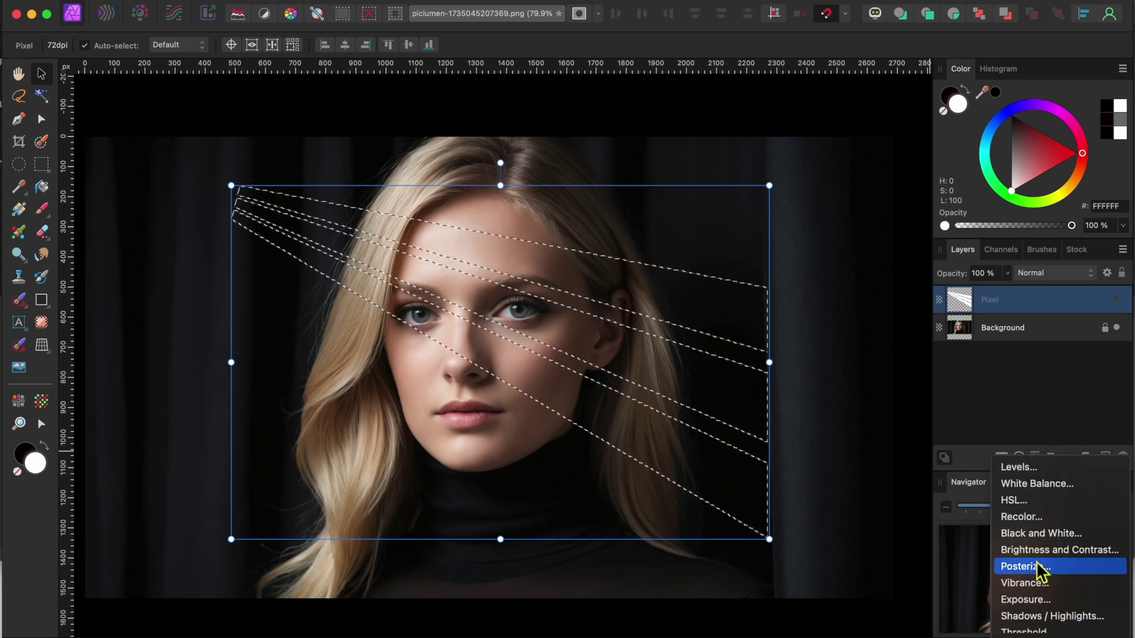
scroll(1036, 567, down, 5)
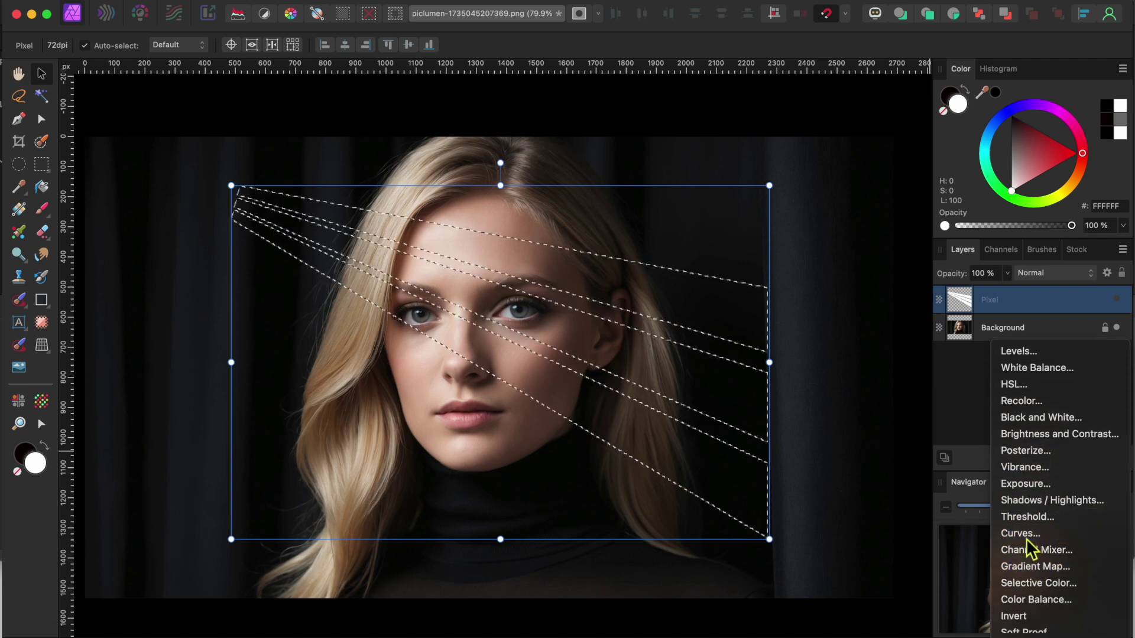
click(1026, 538)
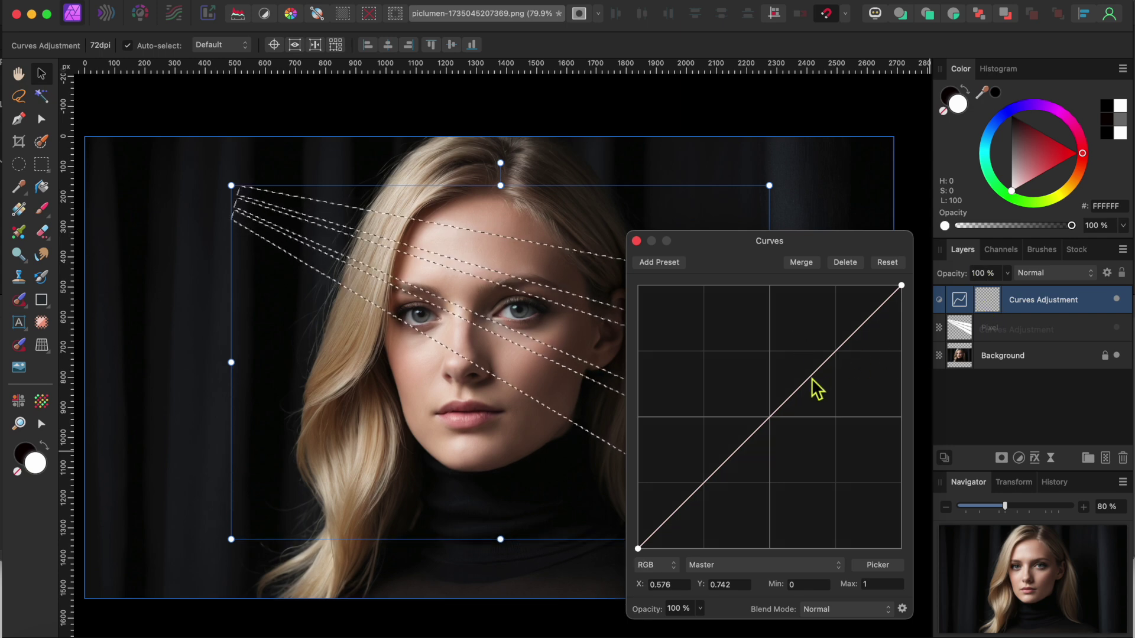
drag(810, 381, 821, 328)
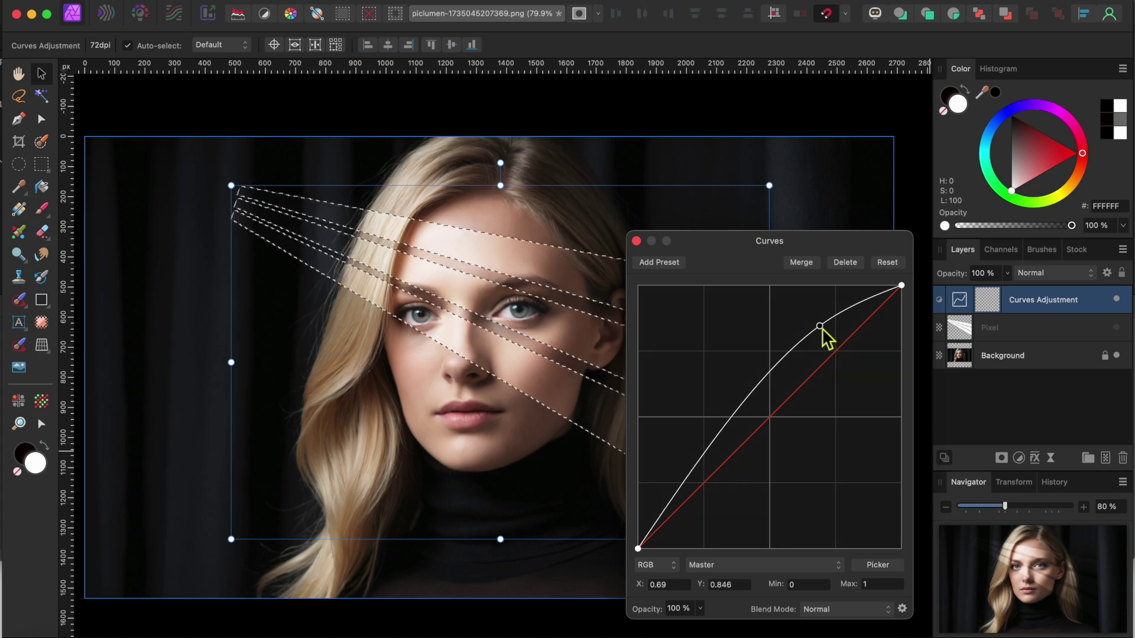
drag(821, 329, 809, 320)
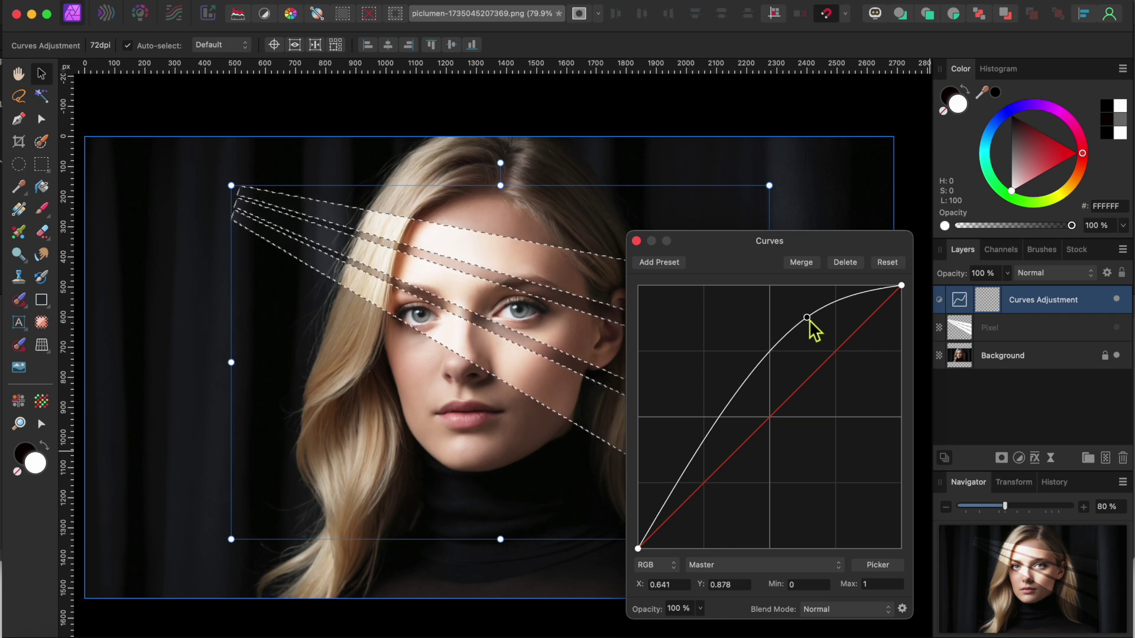
click(638, 242)
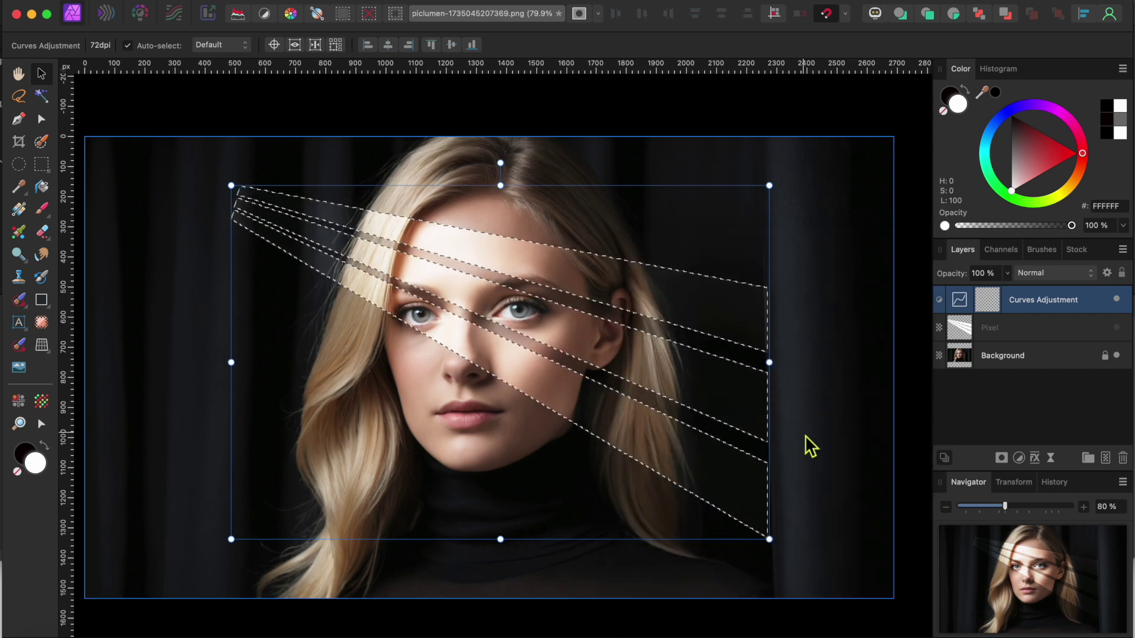
Step: Deselect the beams, reselect the Curves Adjustment layer, and bring up the Live Filters blur list
key(super+d)
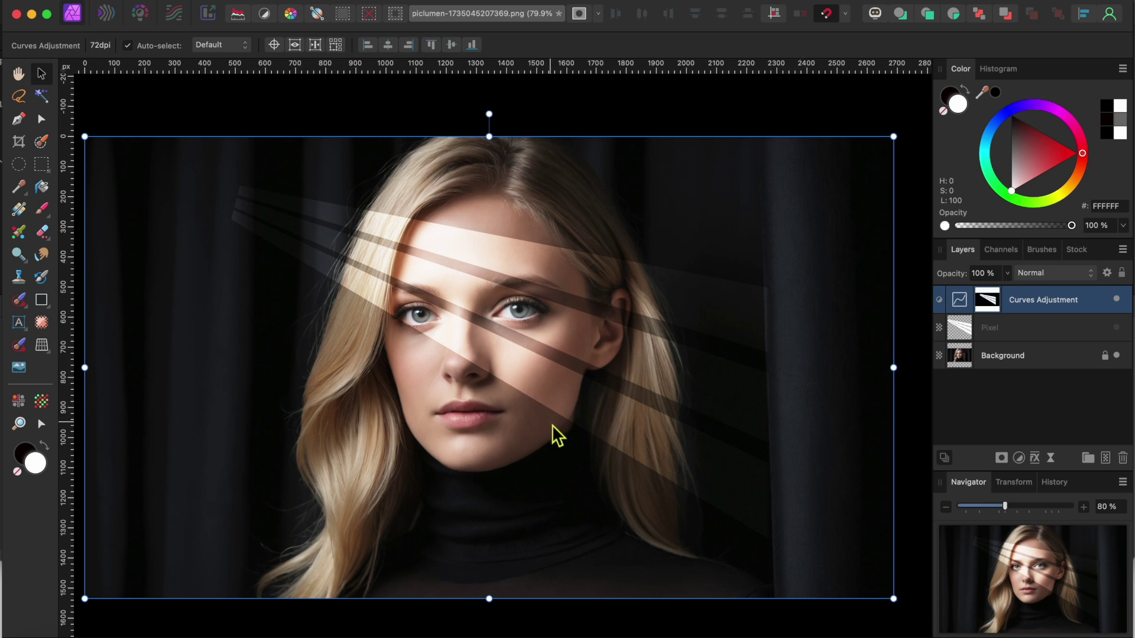
key(Escape)
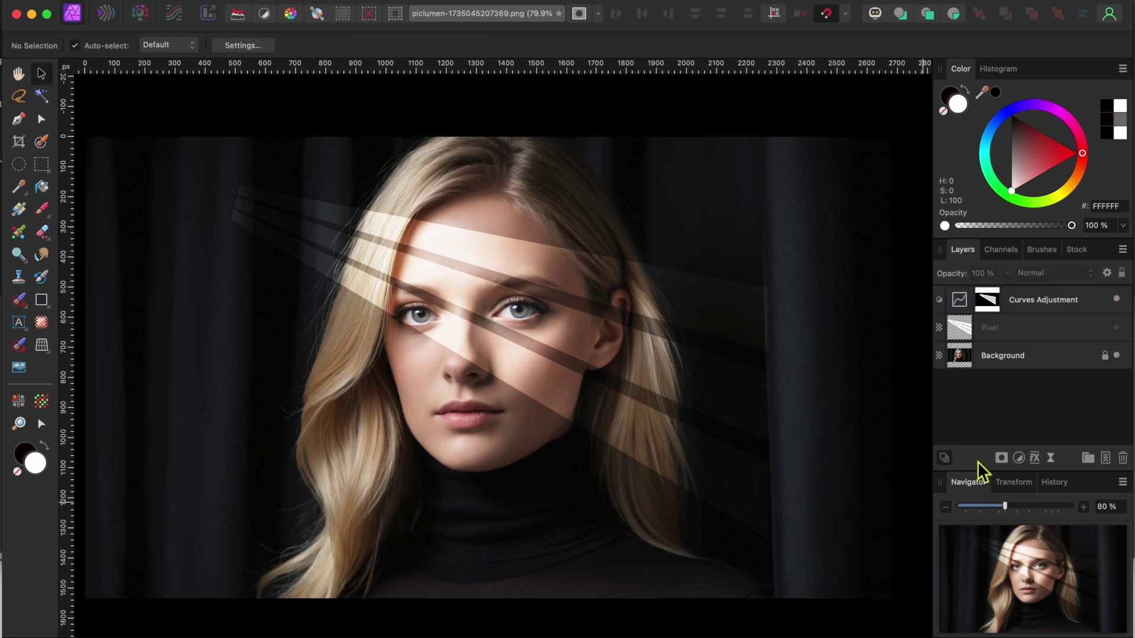
click(1074, 308)
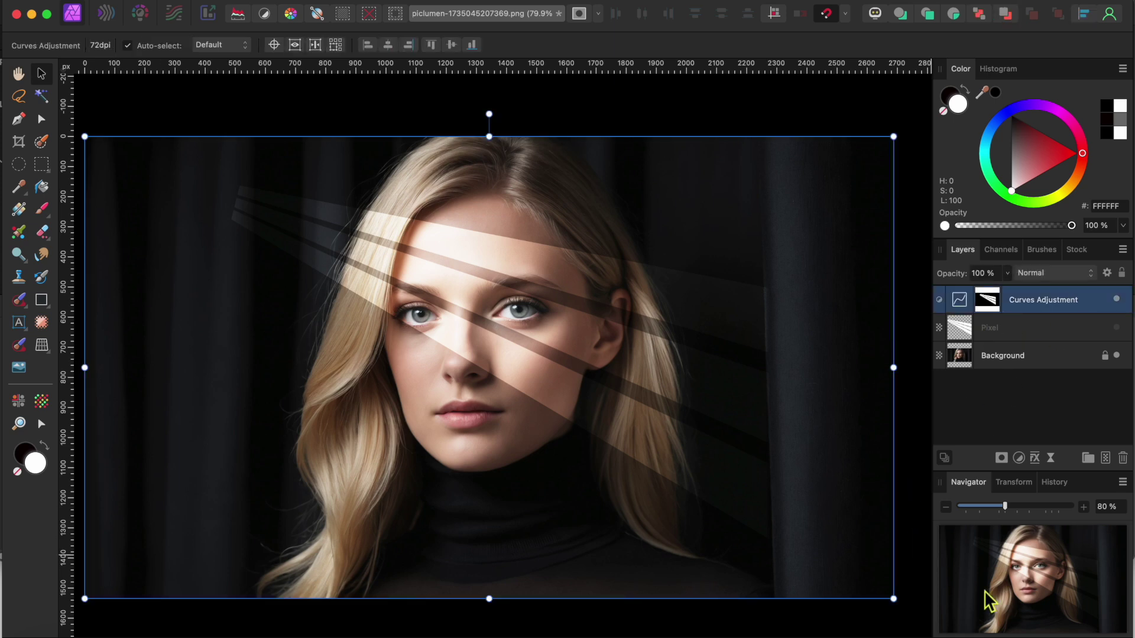
click(1051, 459)
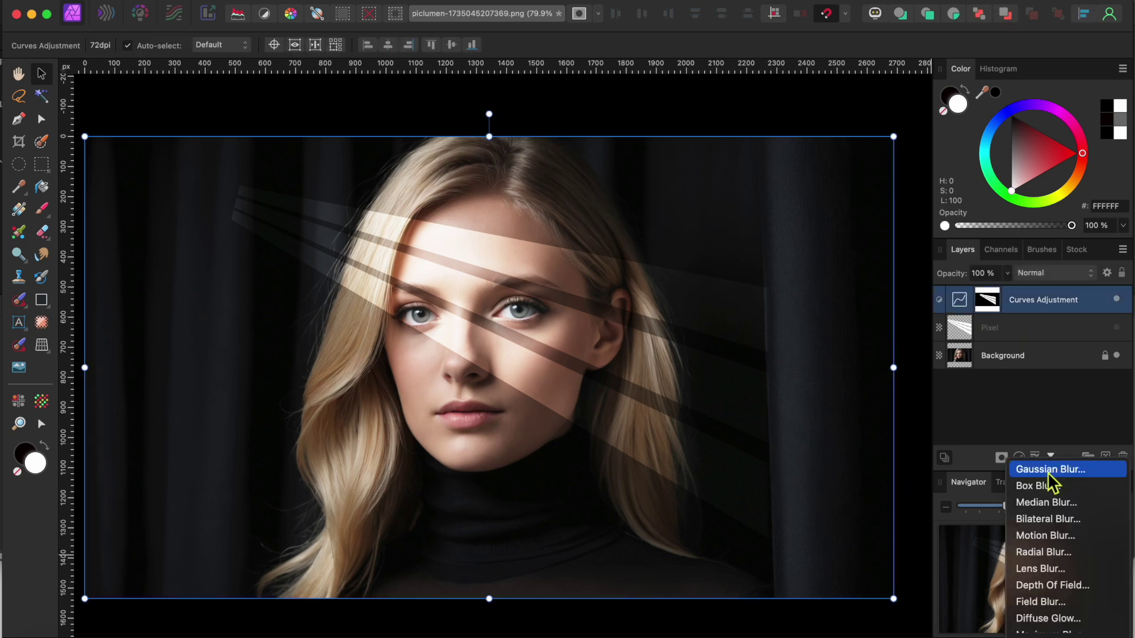
Step: Add a live Gaussian Blur, nest it inside the Curves Adjustment, and set its radius to 8 px
click(1050, 469)
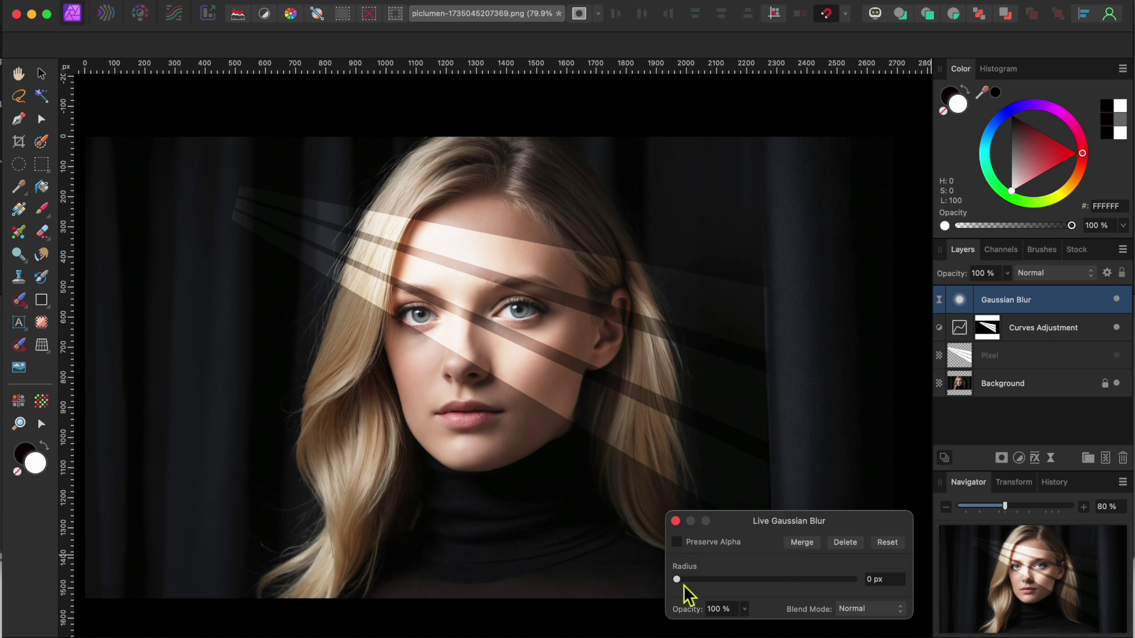
drag(684, 584, 732, 586)
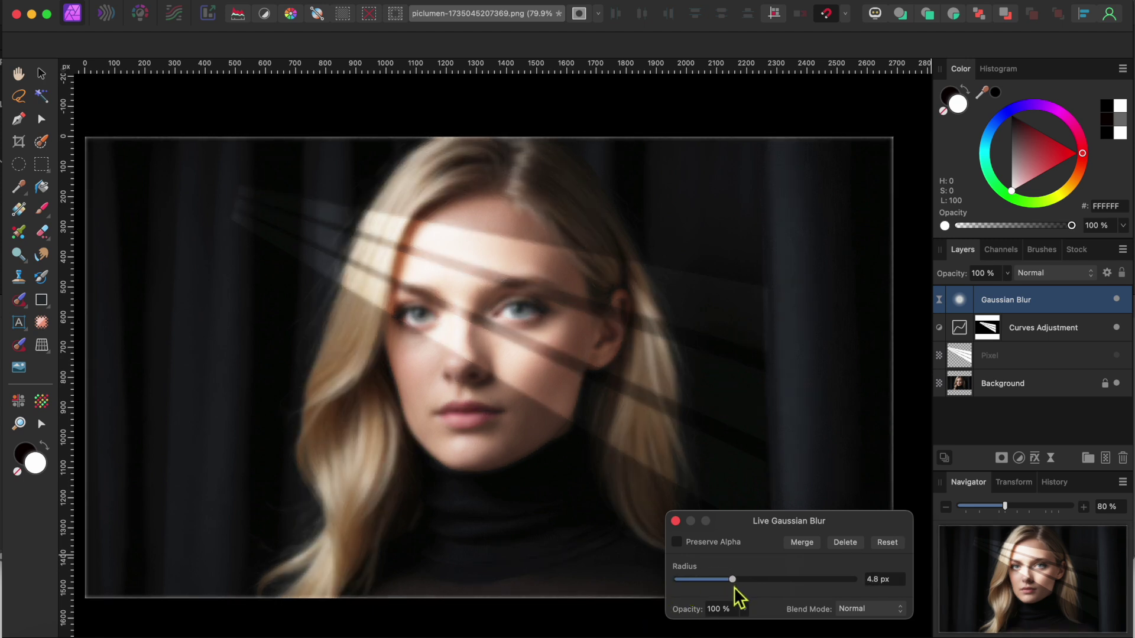
drag(1054, 304, 1061, 327)
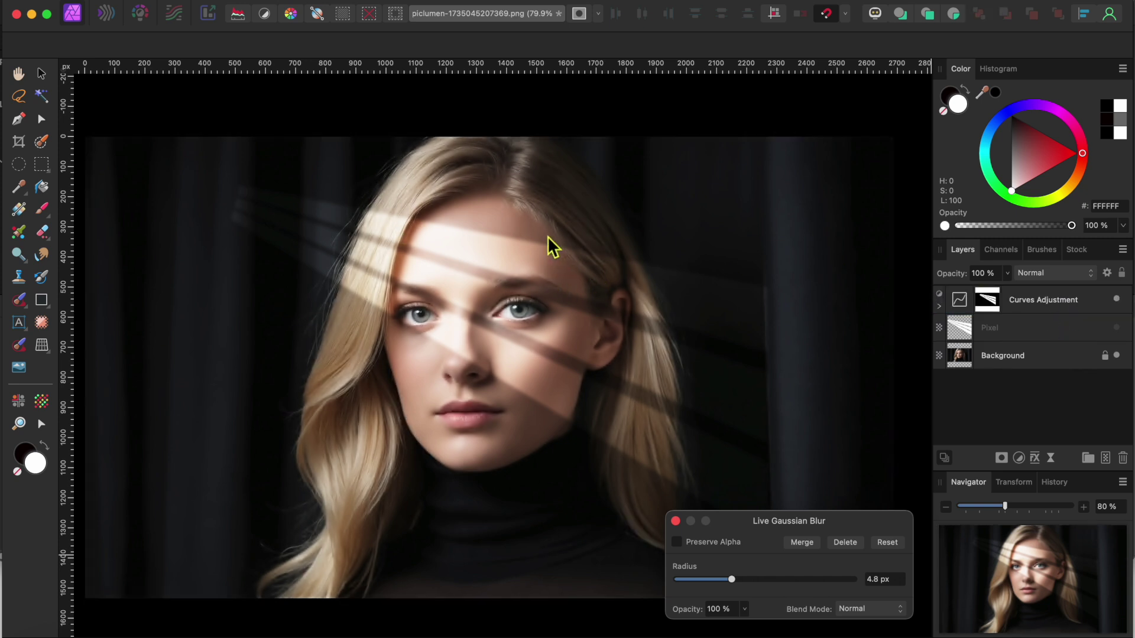
scroll(547, 236, up, 5)
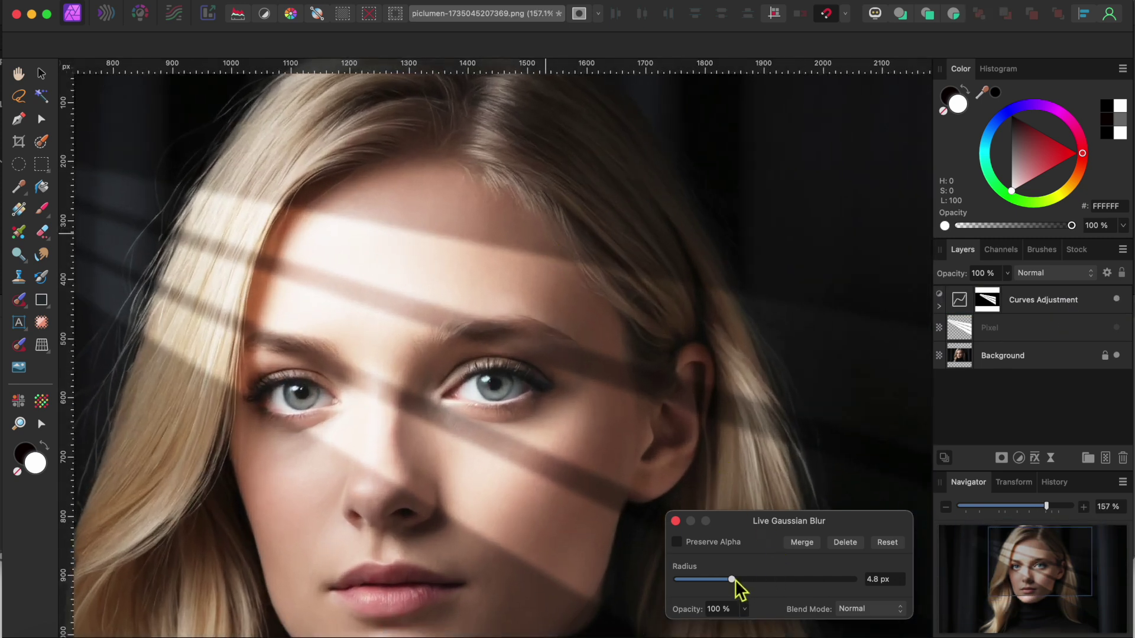
drag(733, 580, 746, 579)
click(676, 521)
scroll(710, 499, down, 4)
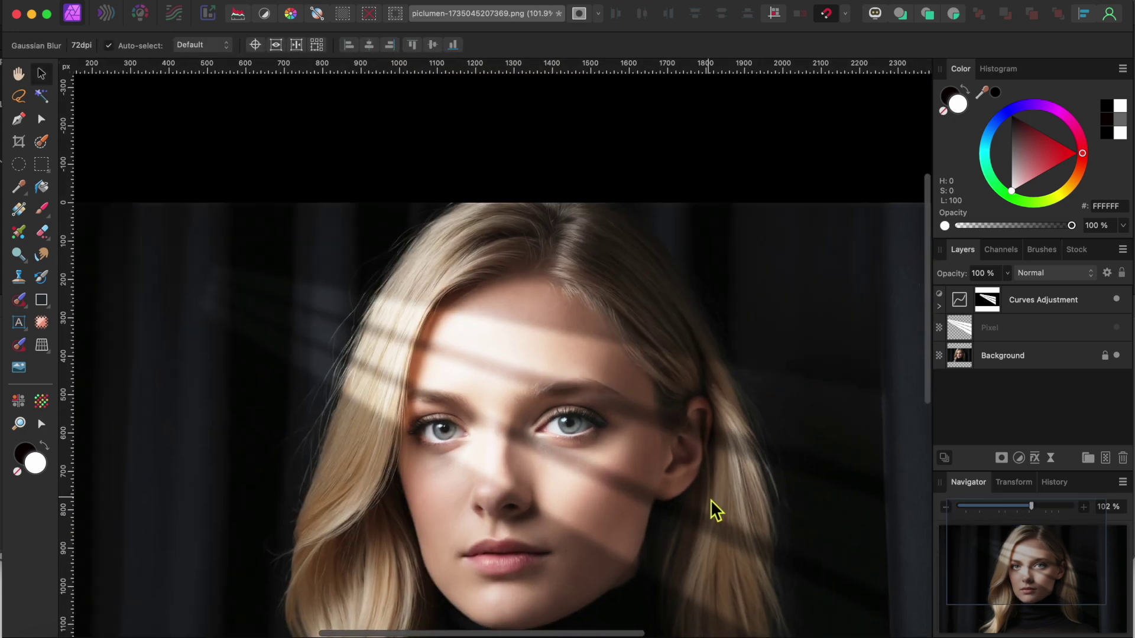
scroll(710, 499, down, 1)
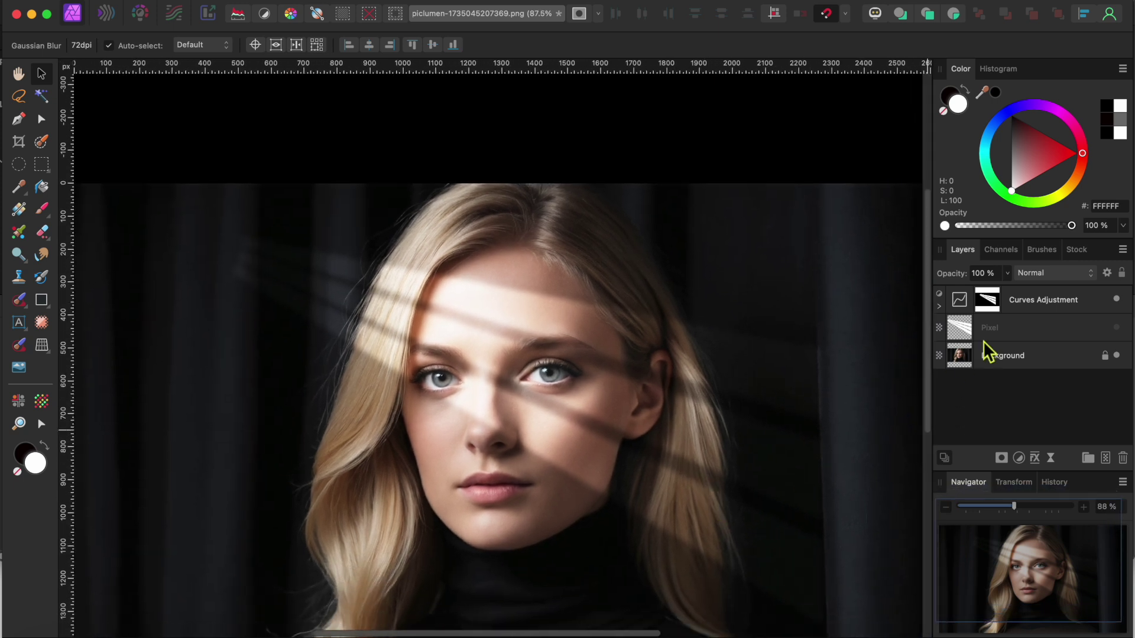
Step: Pick the Basic 128 px Round Light Brush for the Curves Adjustment and switch to the Paint Brush
click(998, 307)
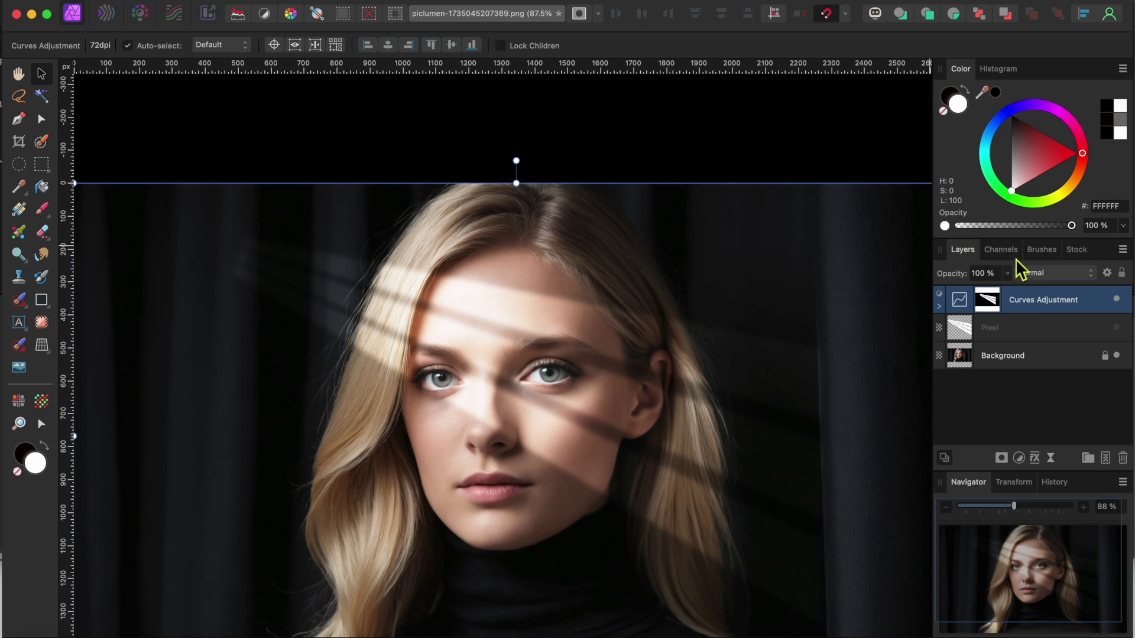
click(1039, 249)
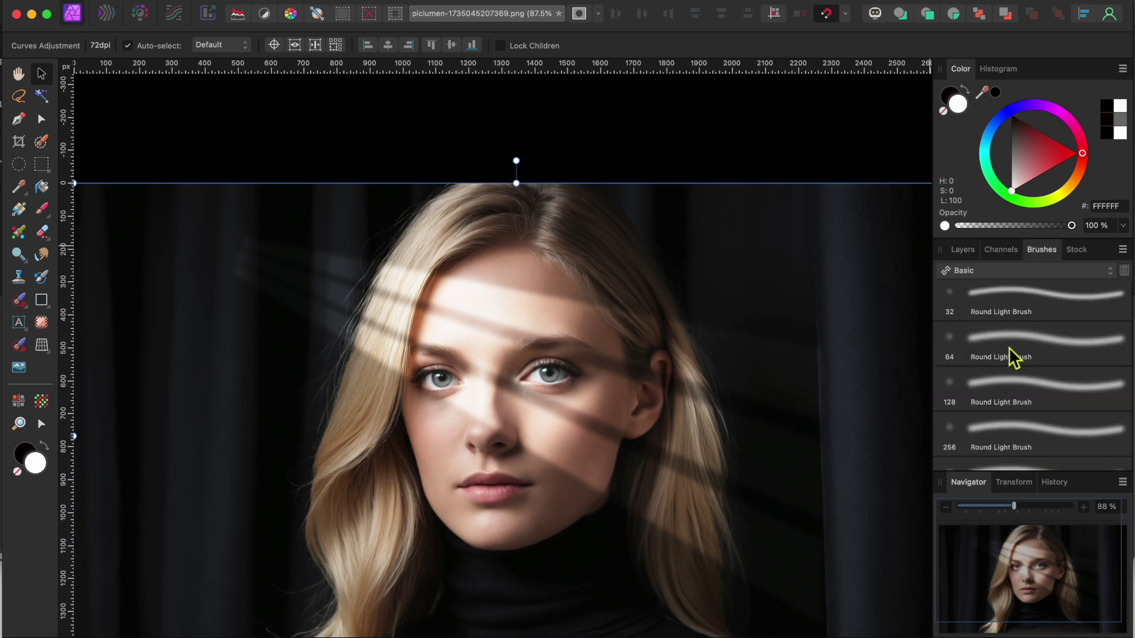
click(969, 277)
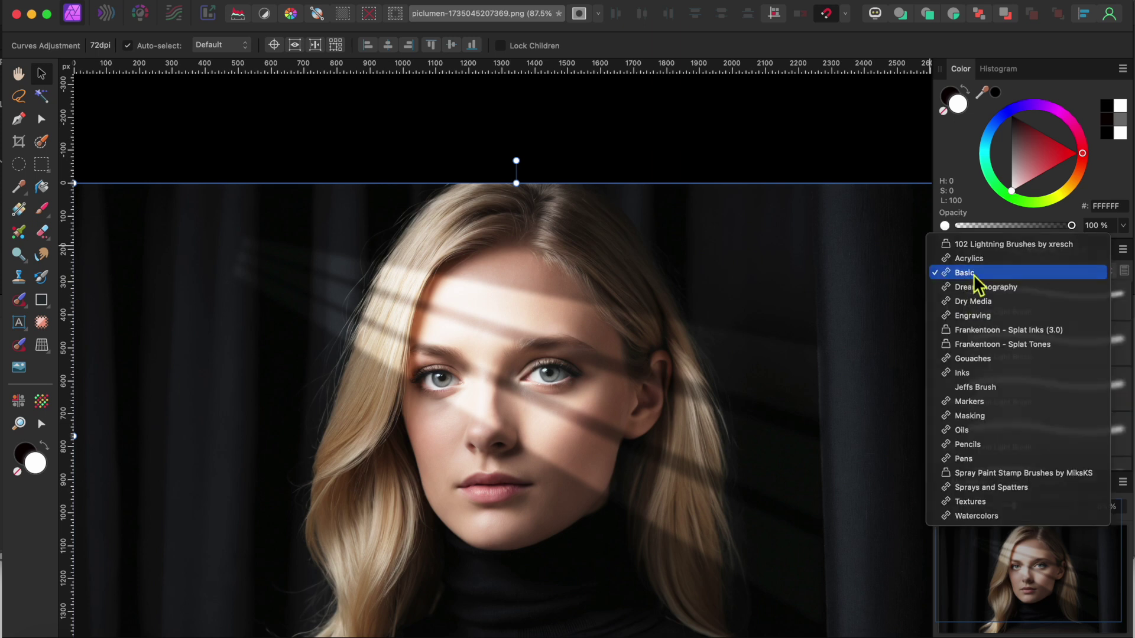
click(972, 274)
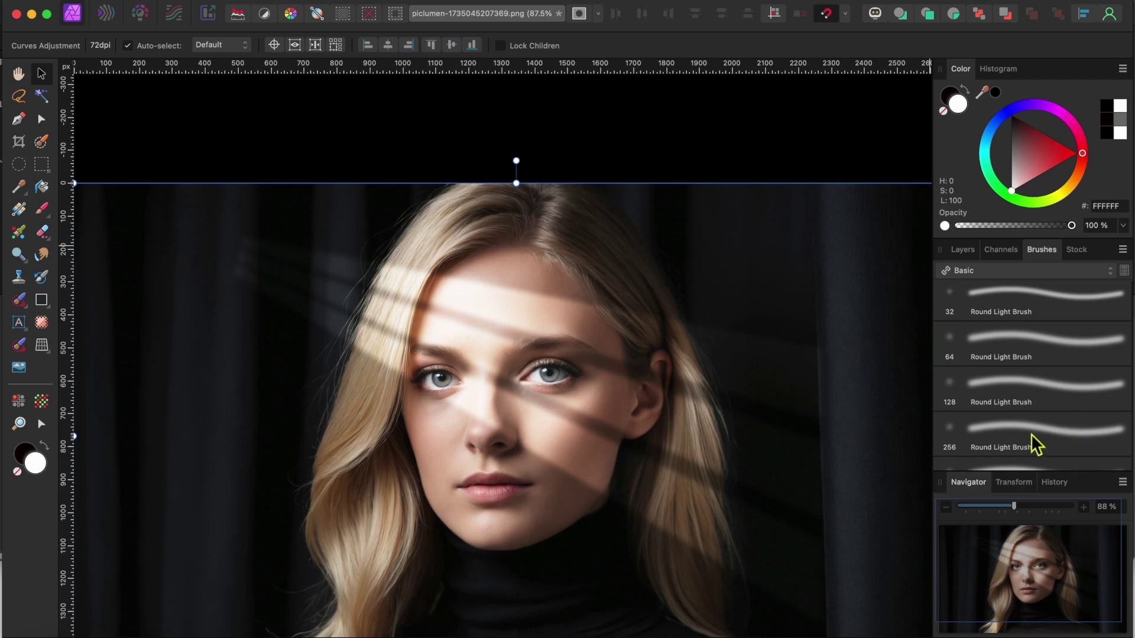
click(1004, 383)
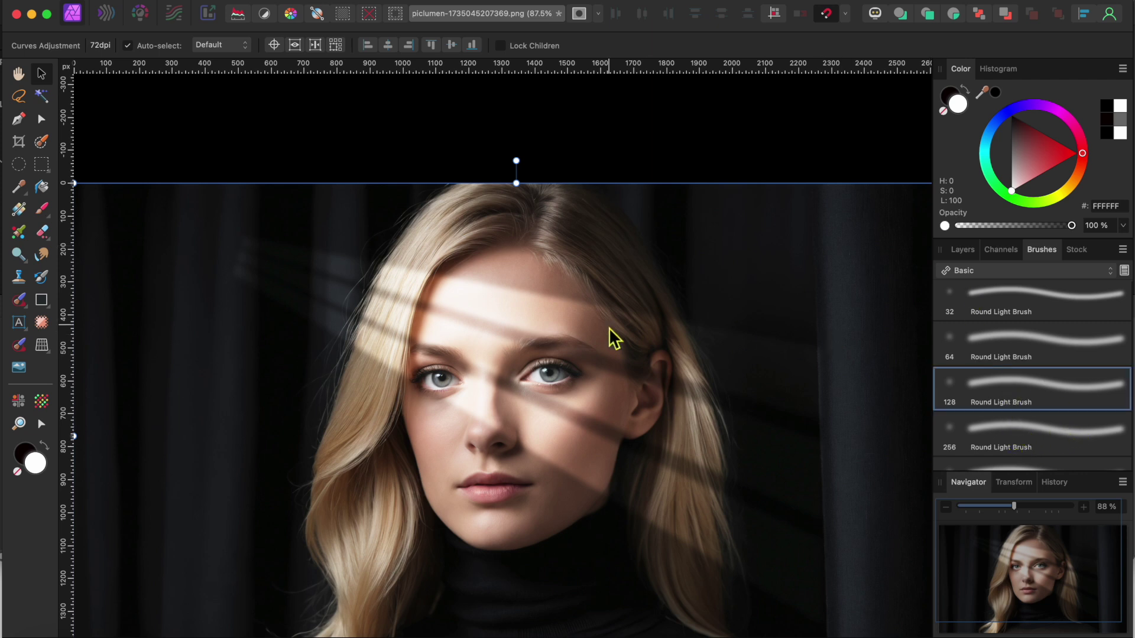
click(42, 209)
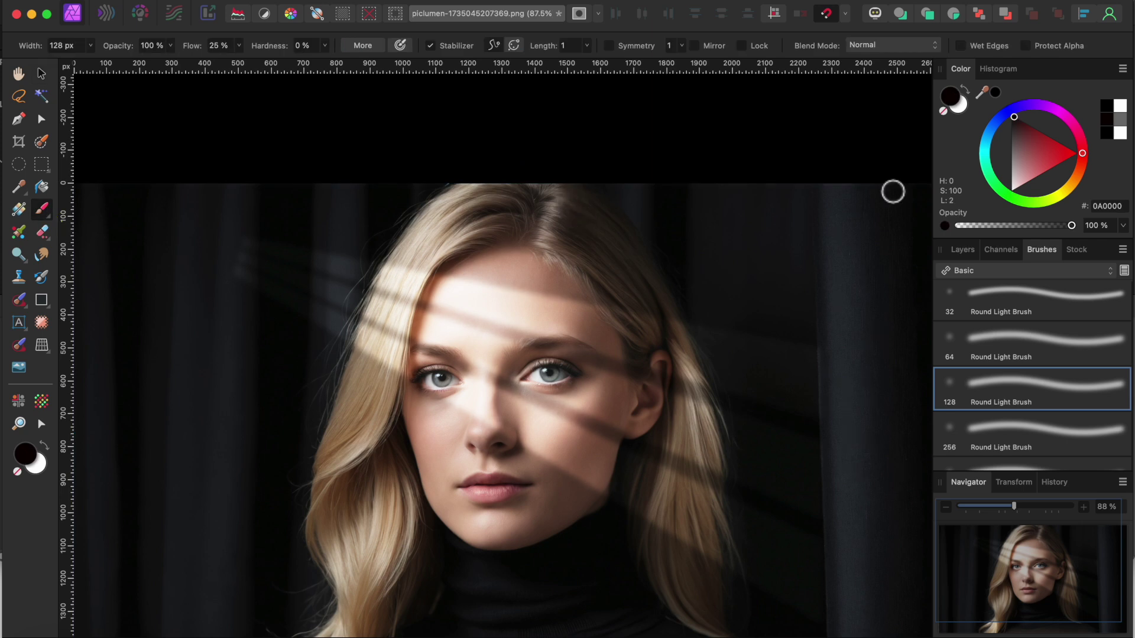
Step: Set a near-black colour, resize the brush to 97.1 px width around the eyes, and raise its flow
click(1013, 118)
drag(307, 289, 310, 313)
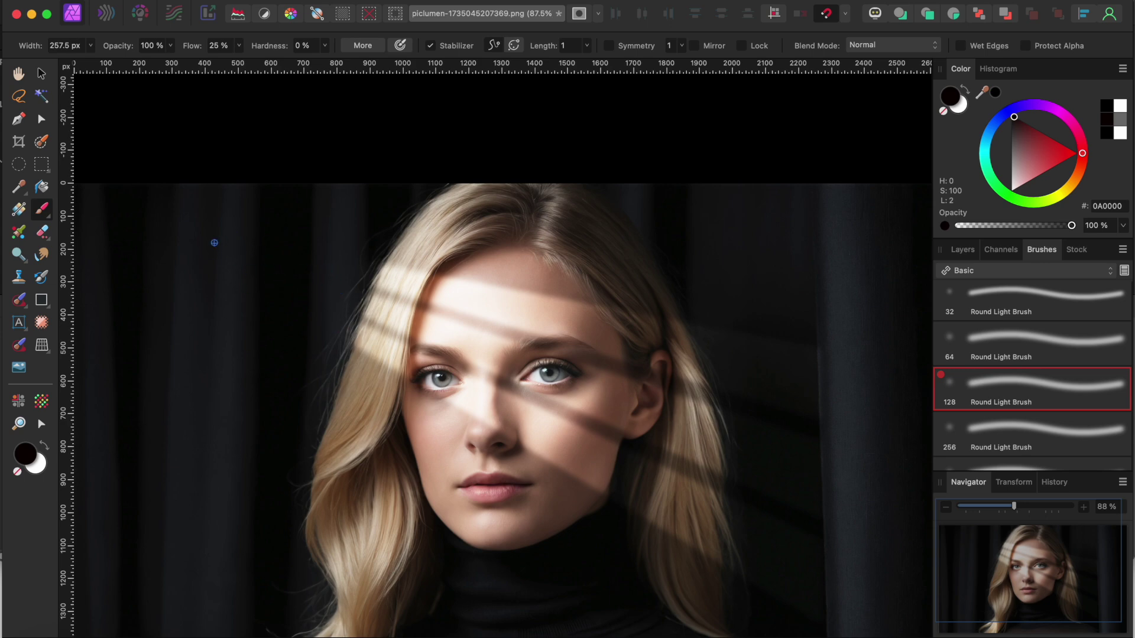
scroll(418, 384, up, 4)
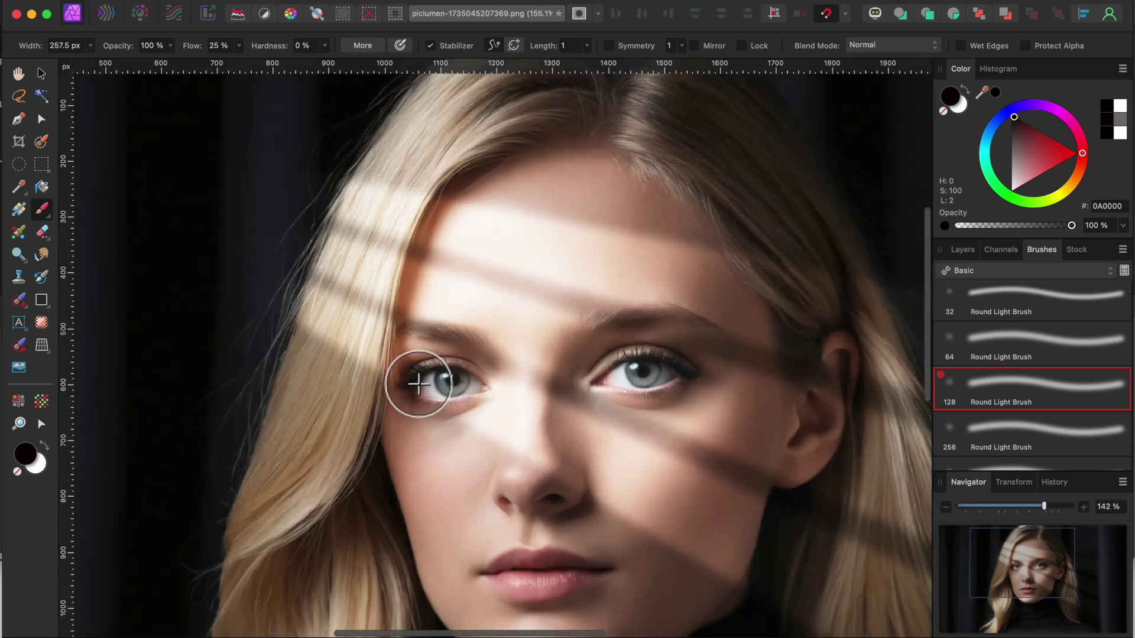
scroll(418, 384, up, 2)
scroll(416, 384, up, 4)
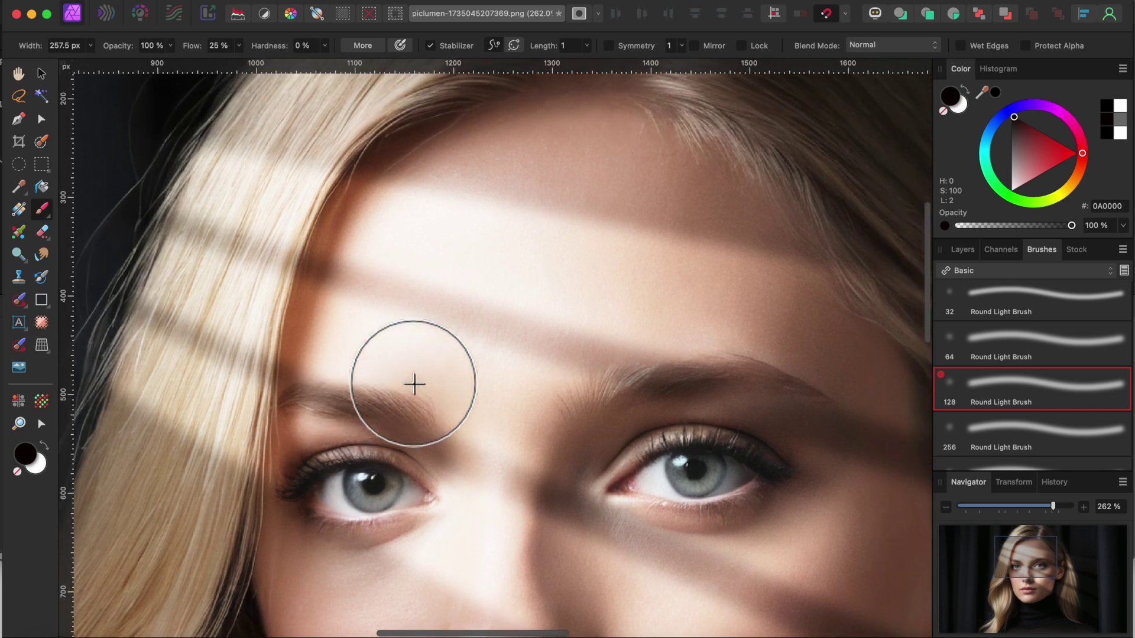
key(bracketleft)
key(bracketleft)
key(bracketleft)
key(bracketleft)
key(bracketleft)
key(bracketleft)
key(bracketleft)
key(bracketleft)
key(bracketleft)
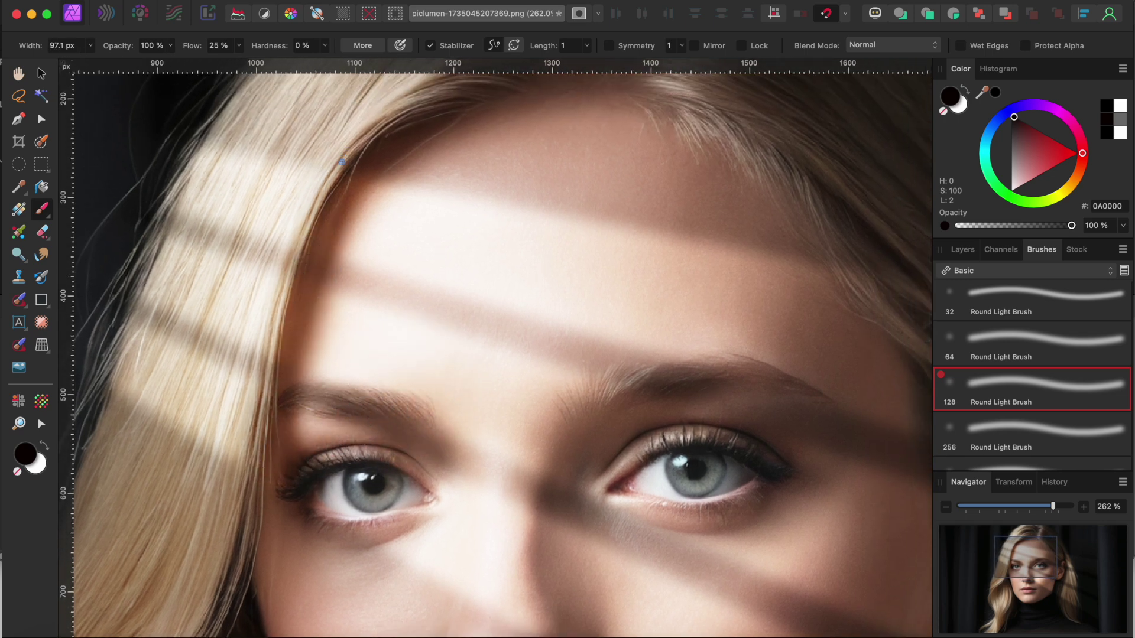
scroll(273, 302, down, 4)
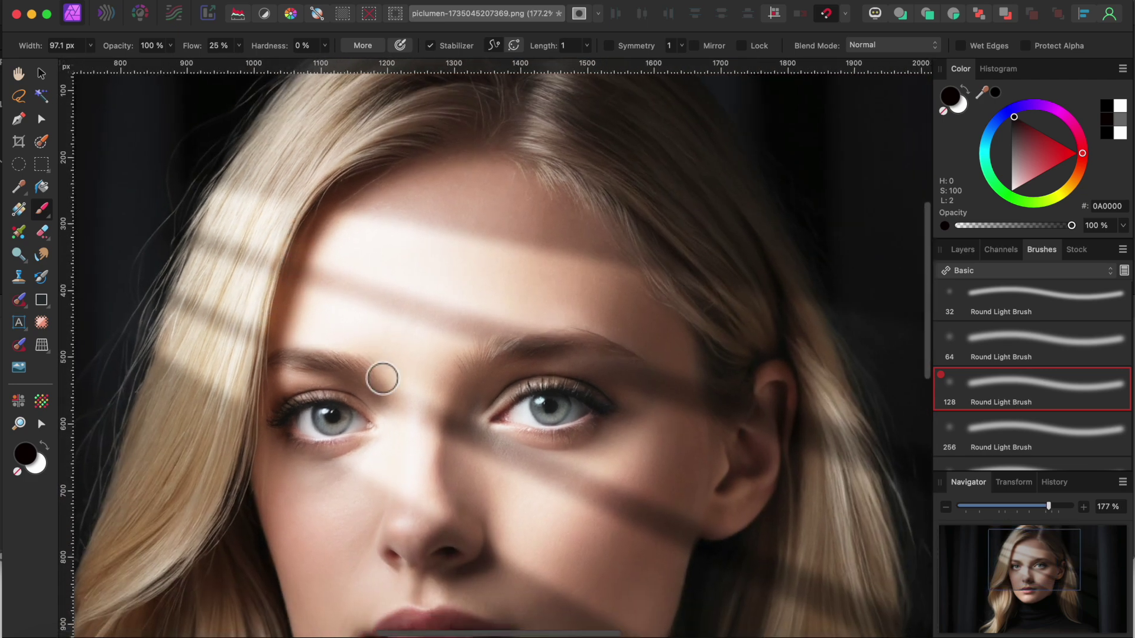
scroll(383, 379, down, 2)
scroll(383, 378, right, 1)
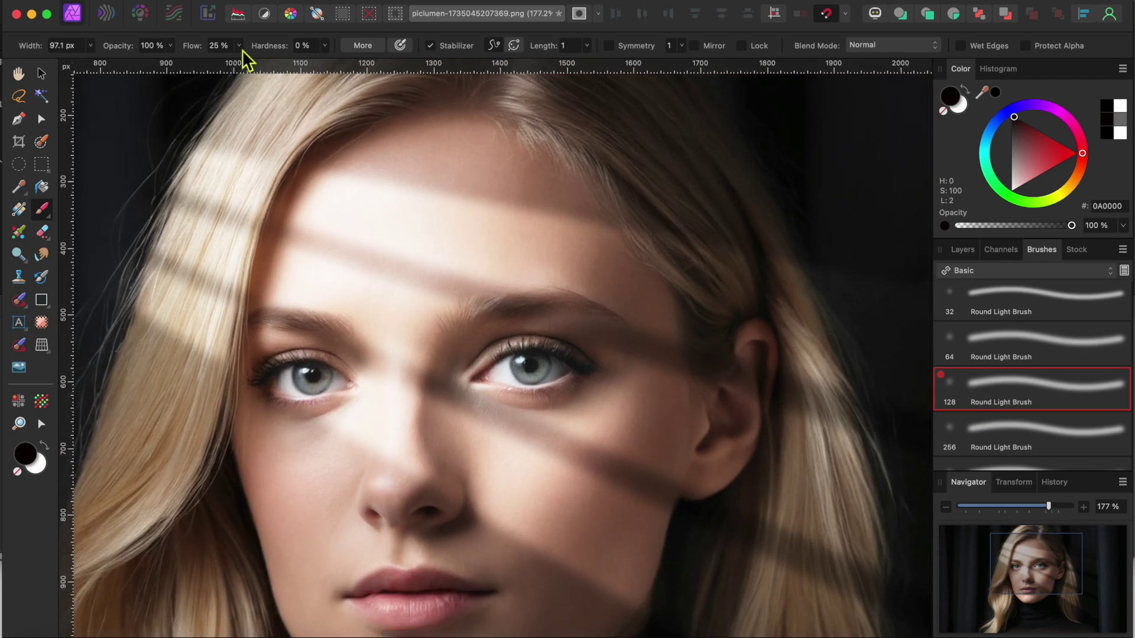
drag(242, 50, 291, 84)
Step: Paint black shadow strokes into the Curves mask along the nose, across the cheek, and from jaw to temple
scroll(312, 412, down, 2)
scroll(312, 412, right, 1)
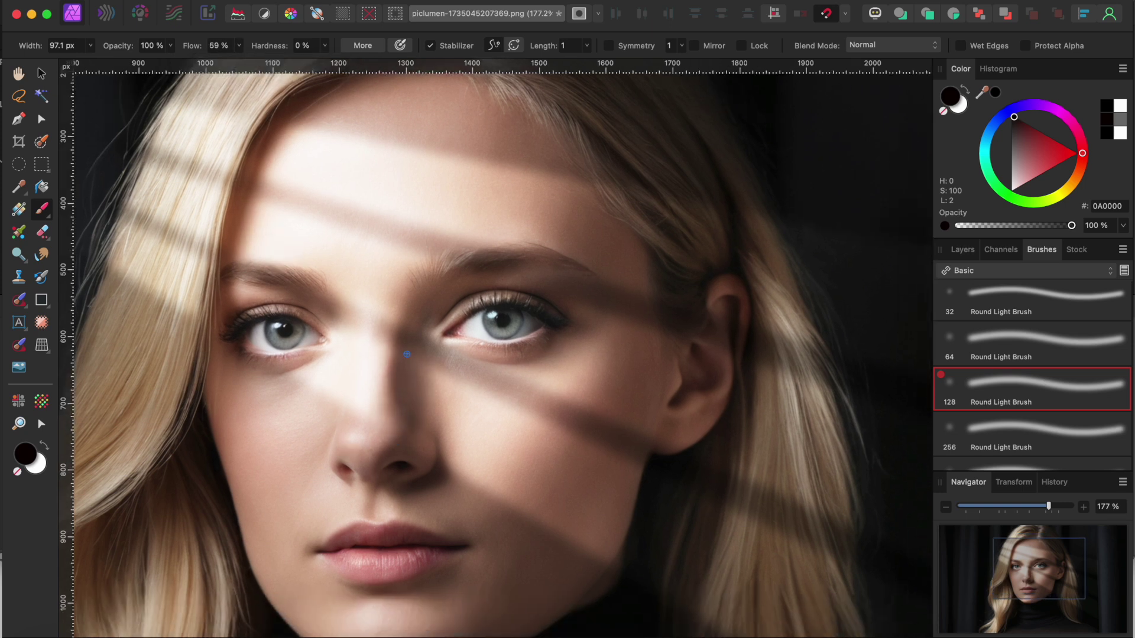
mouse_move(394, 430)
mouse_down()
mouse_move(449, 458)
mouse_move(440, 426)
mouse_move(429, 459)
mouse_up()
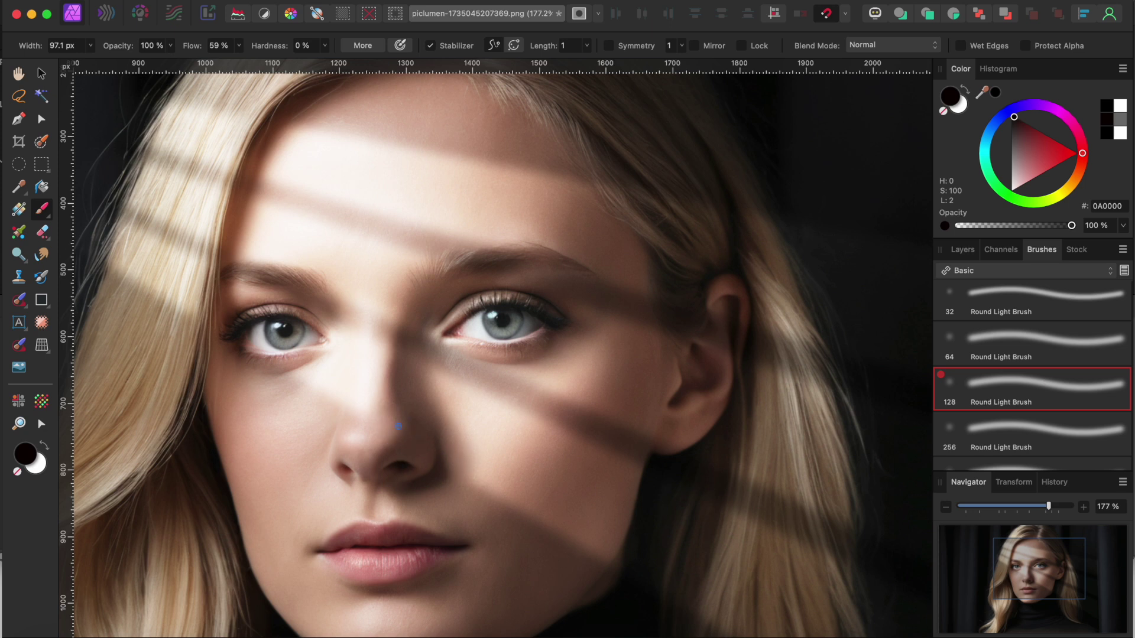
scroll(426, 468, right, 5)
scroll(426, 468, down, 1)
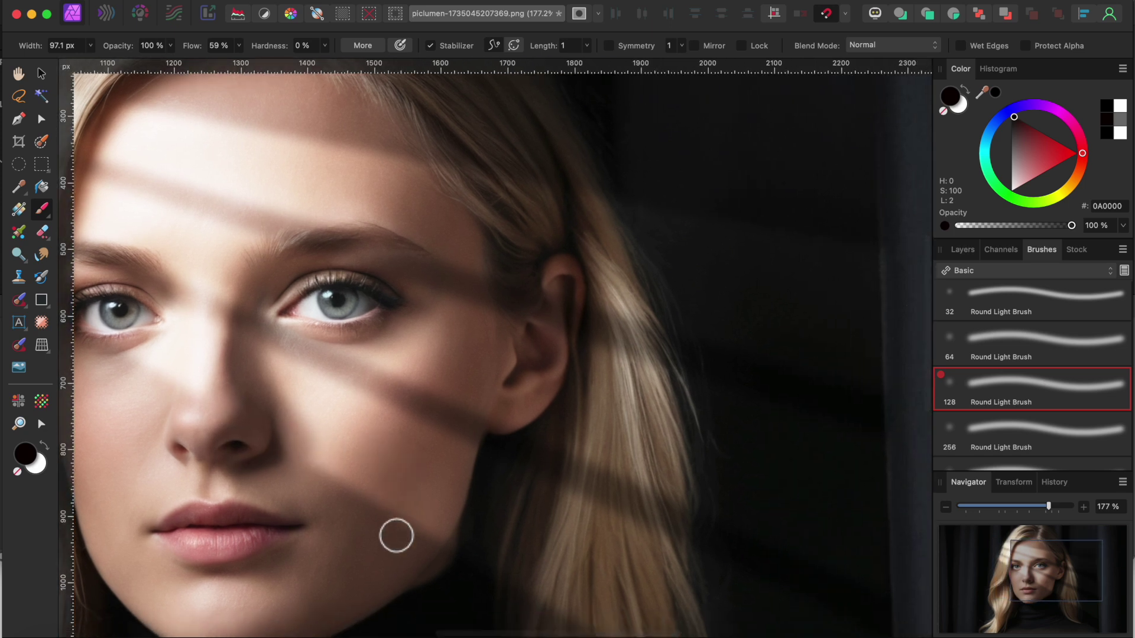
mouse_move(404, 552)
mouse_down()
mouse_move(444, 554)
mouse_move(474, 439)
mouse_move(431, 436)
mouse_move(441, 391)
mouse_move(498, 339)
mouse_move(462, 359)
mouse_move(483, 213)
mouse_move(464, 223)
mouse_move(456, 257)
mouse_move(438, 169)
mouse_move(427, 226)
mouse_move(509, 346)
mouse_move(526, 408)
mouse_up()
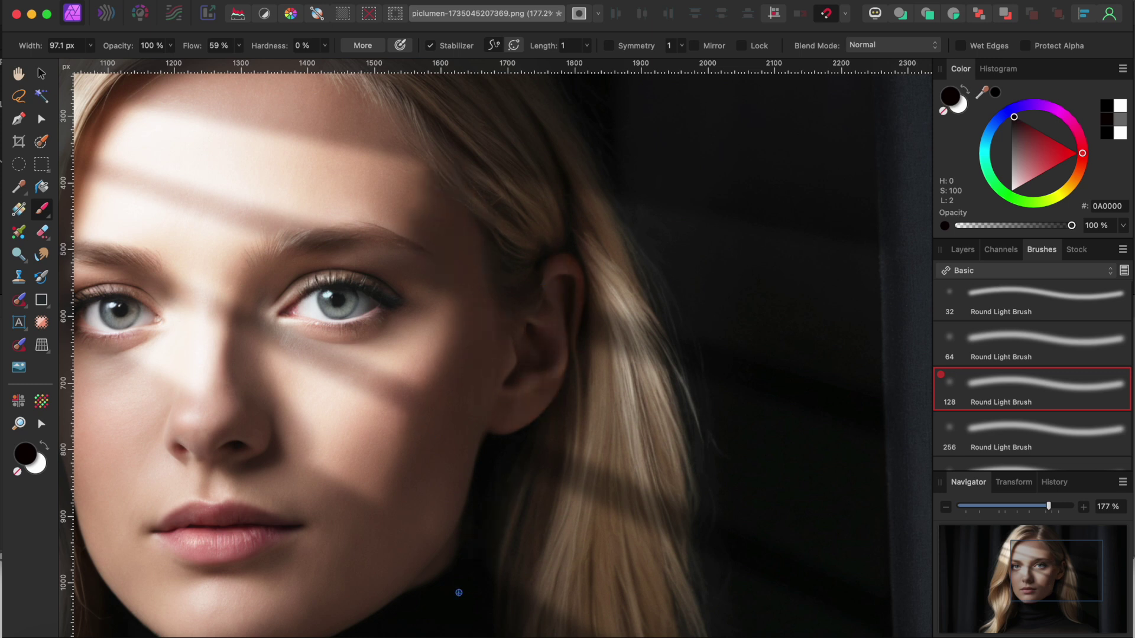
mouse_move(459, 592)
mouse_down()
mouse_move(555, 392)
mouse_move(572, 322)
mouse_move(505, 201)
mouse_move(517, 208)
mouse_up()
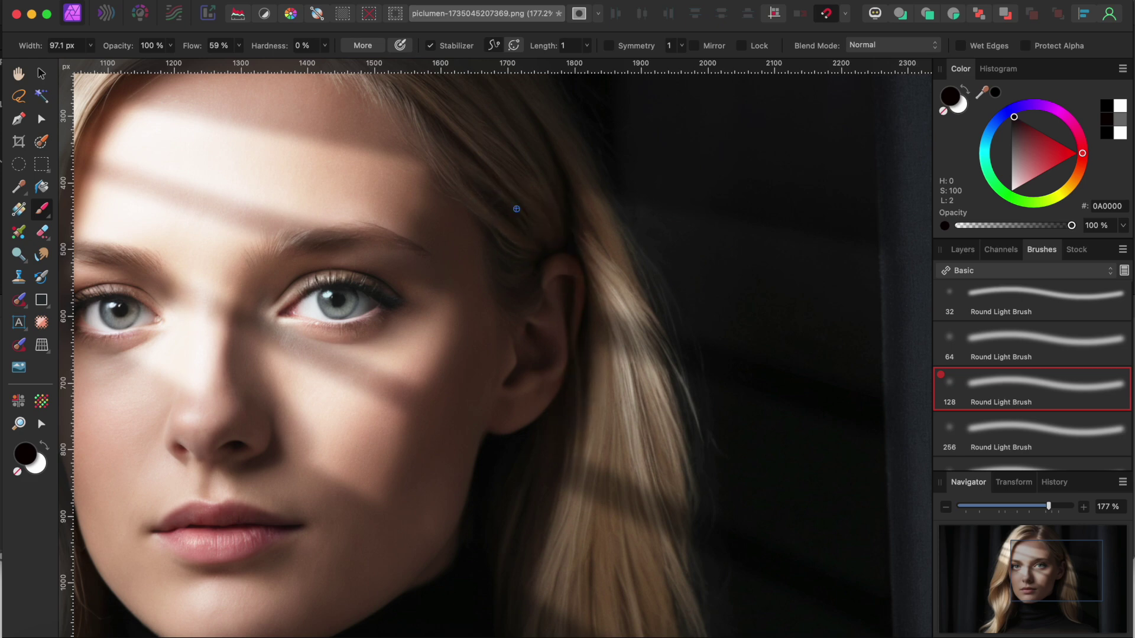
Step: Enlarge the brush to about 195 px
scroll(516, 208, down, 5)
key(bracketright)
key(bracketright)
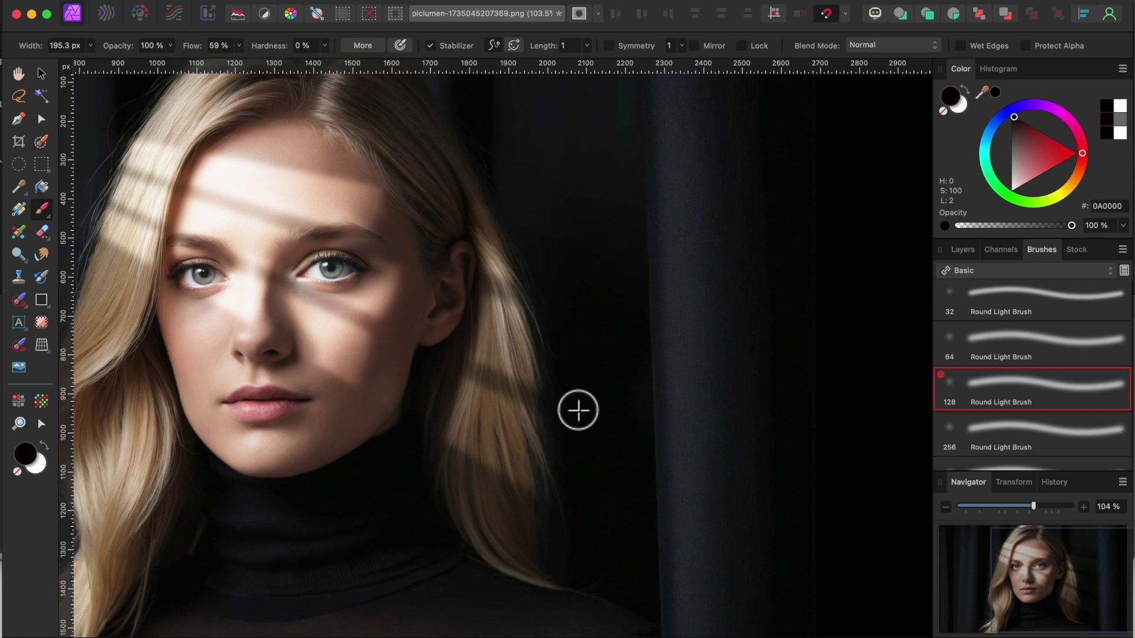
scroll(504, 615, left, 2)
scroll(458, 566, down, 3)
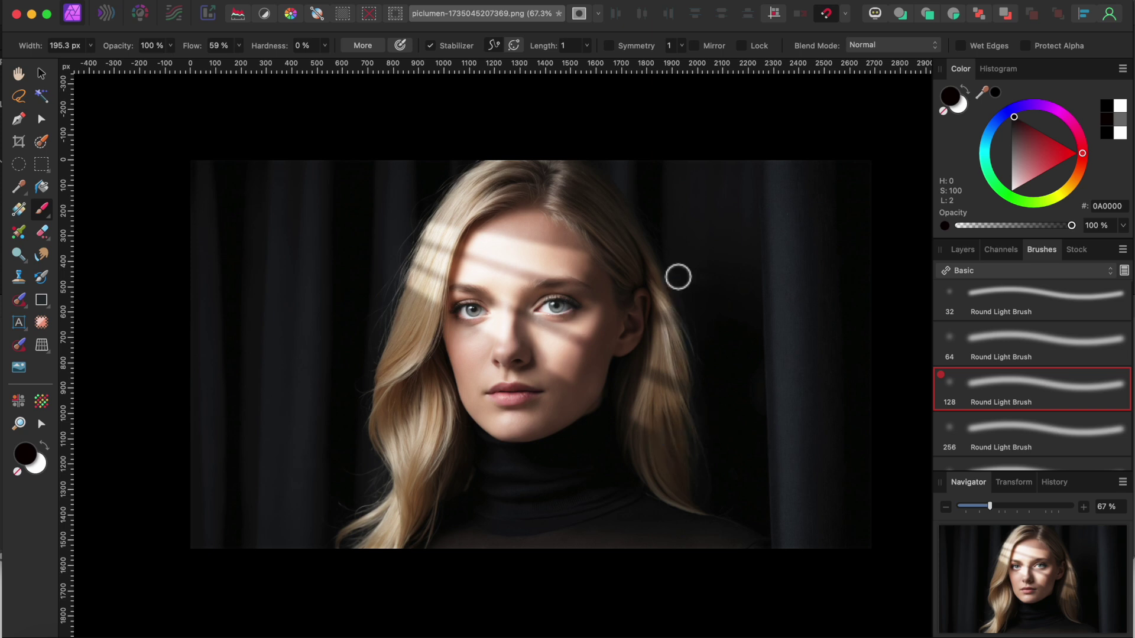
scroll(654, 420, up, 6)
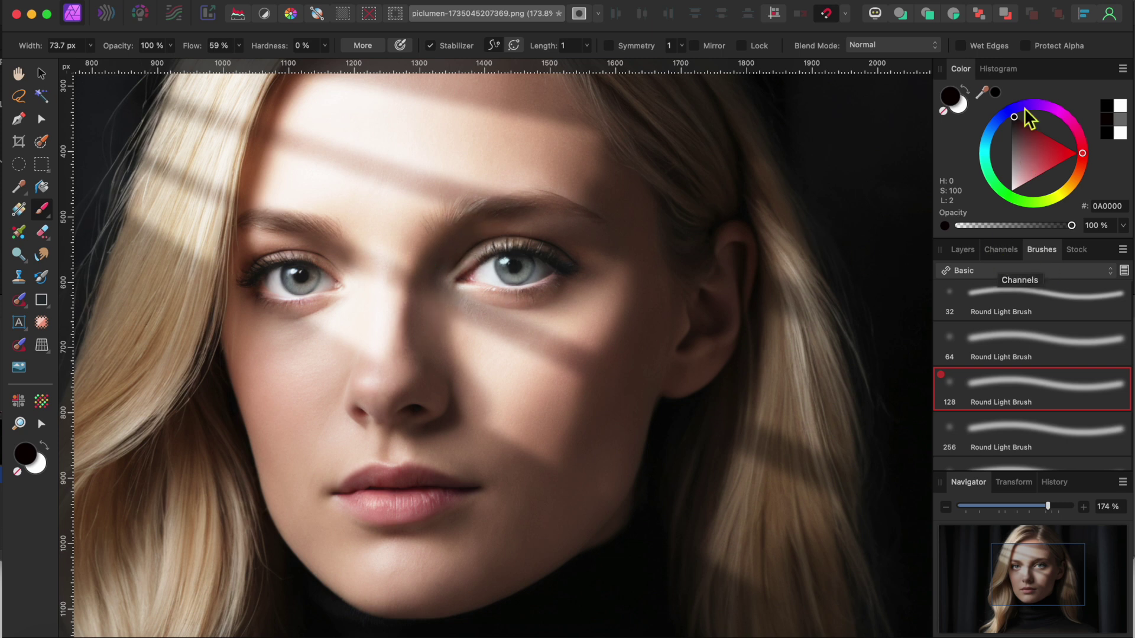
Step: Switch the painting colour to white and show the Layers panel with the Curves Adjustment layer
click(958, 107)
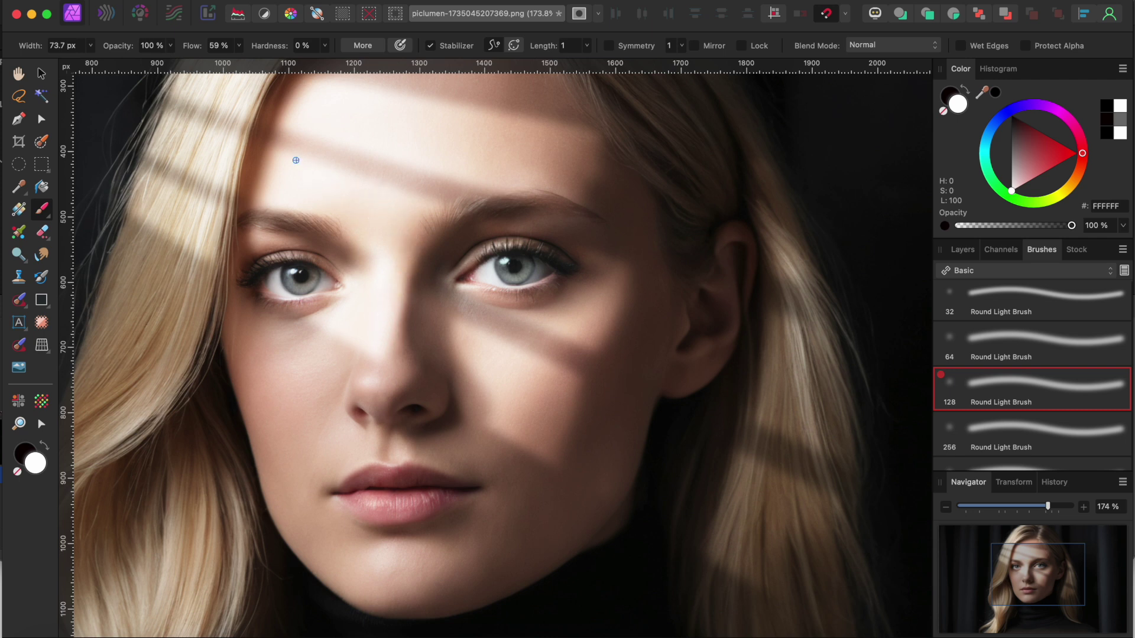
scroll(319, 220, down, 3)
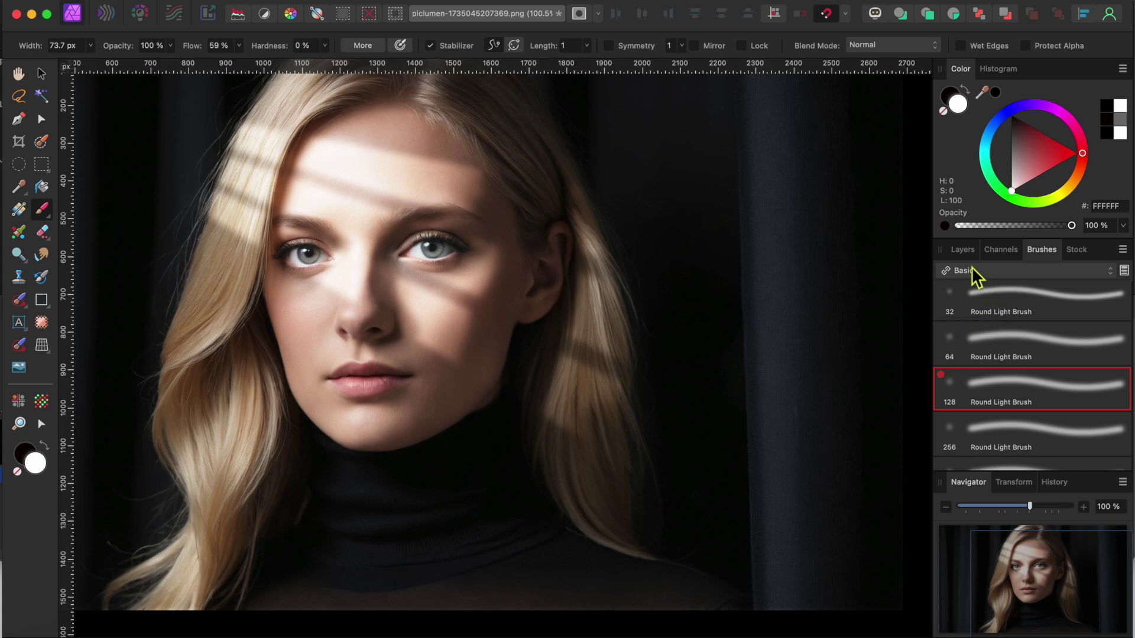
click(962, 250)
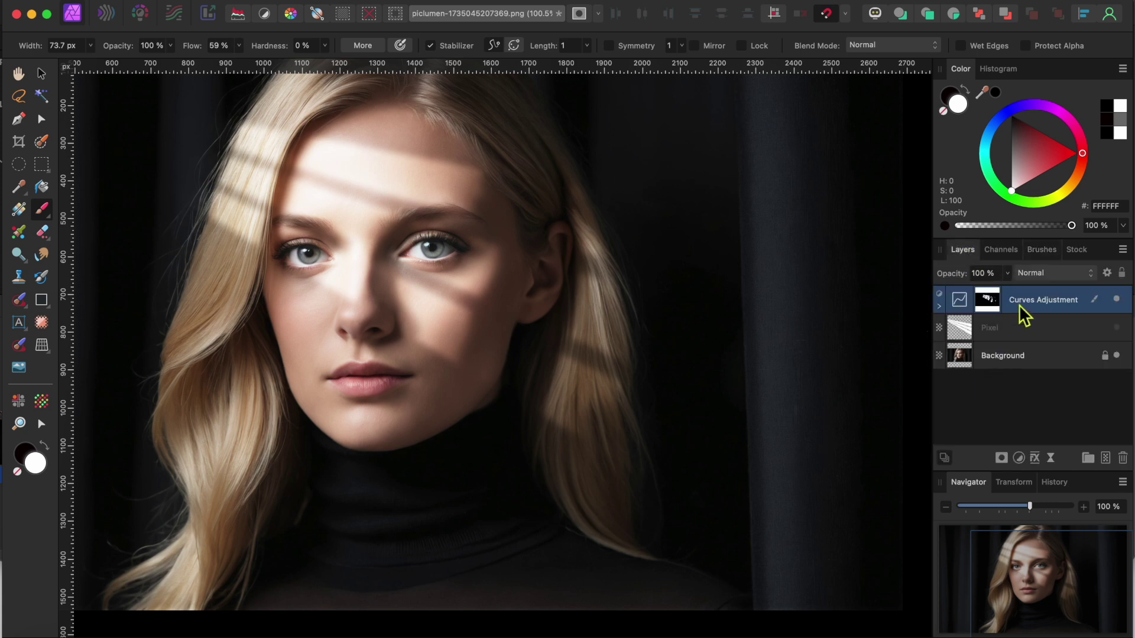
Step: Raise the Curves adjustment's upper point to X 0.582, Y 0.973 to brighten the highlights
double_click(964, 304)
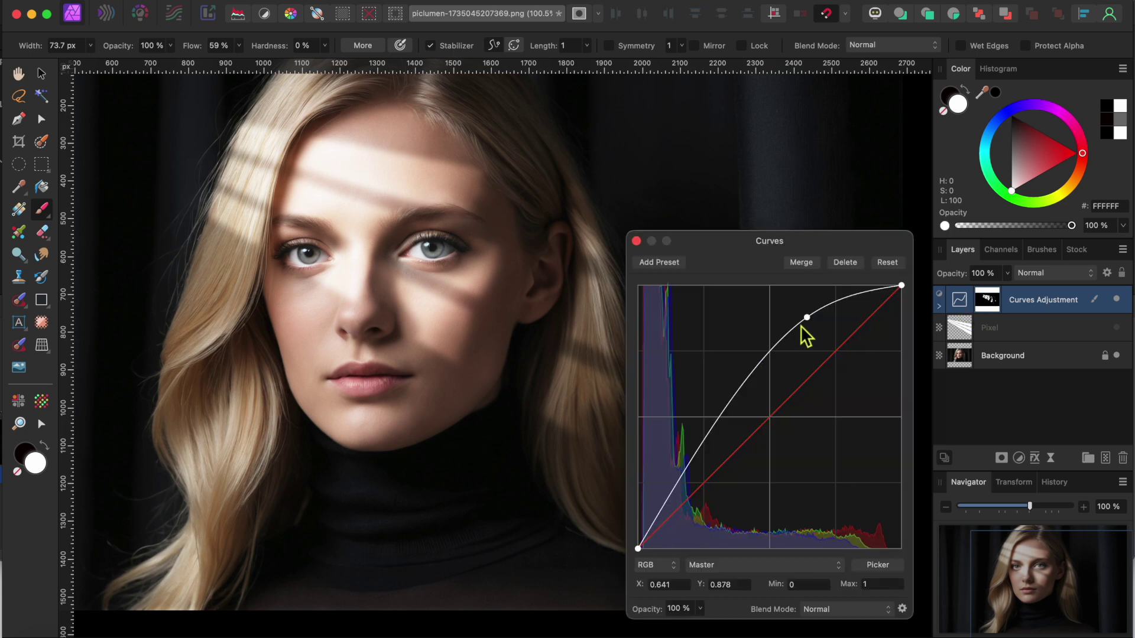
drag(807, 320, 793, 295)
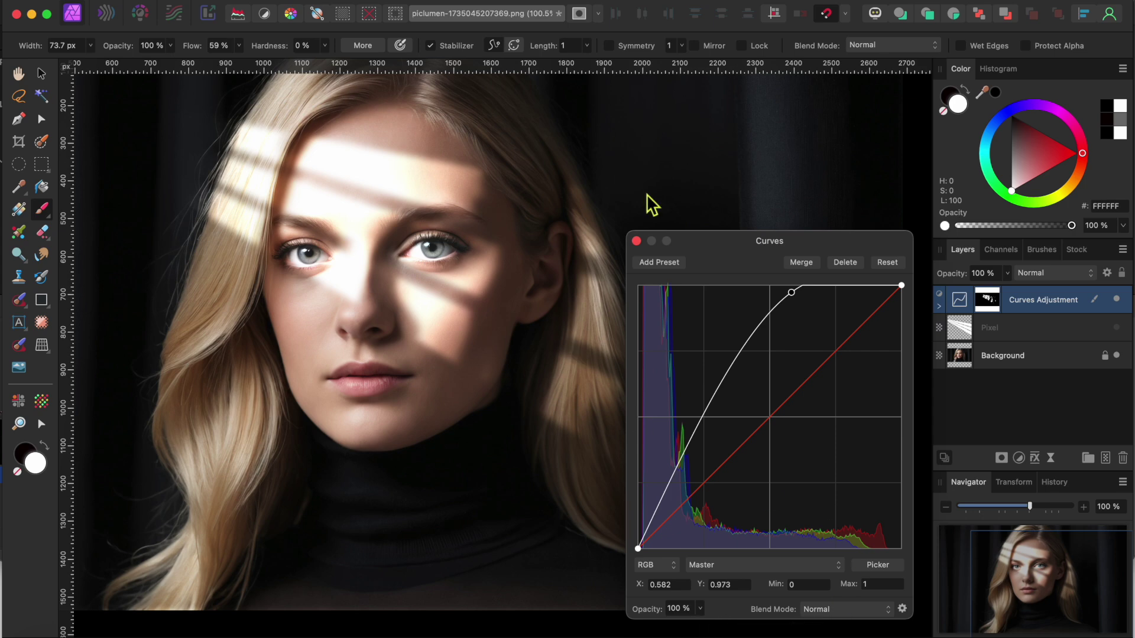
click(636, 241)
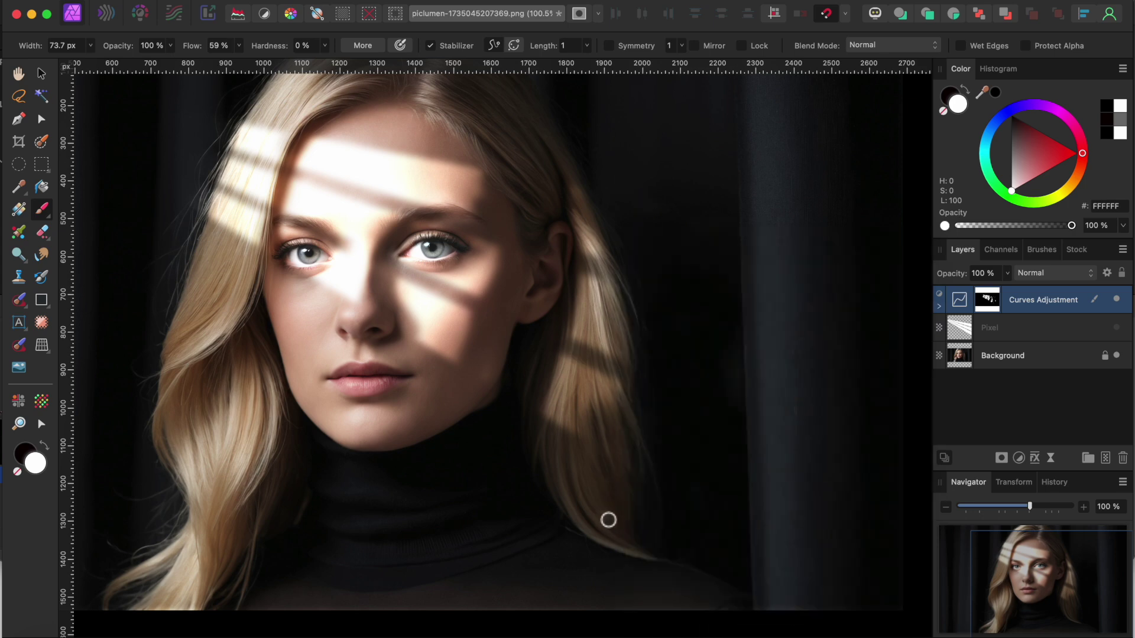
scroll(522, 512, down, 5)
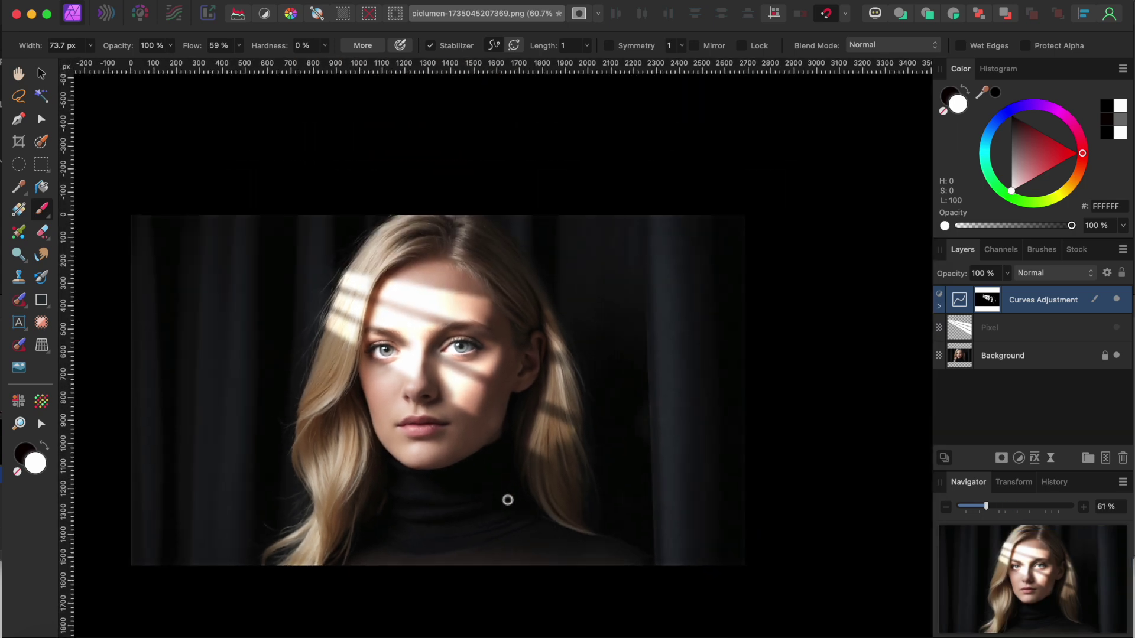